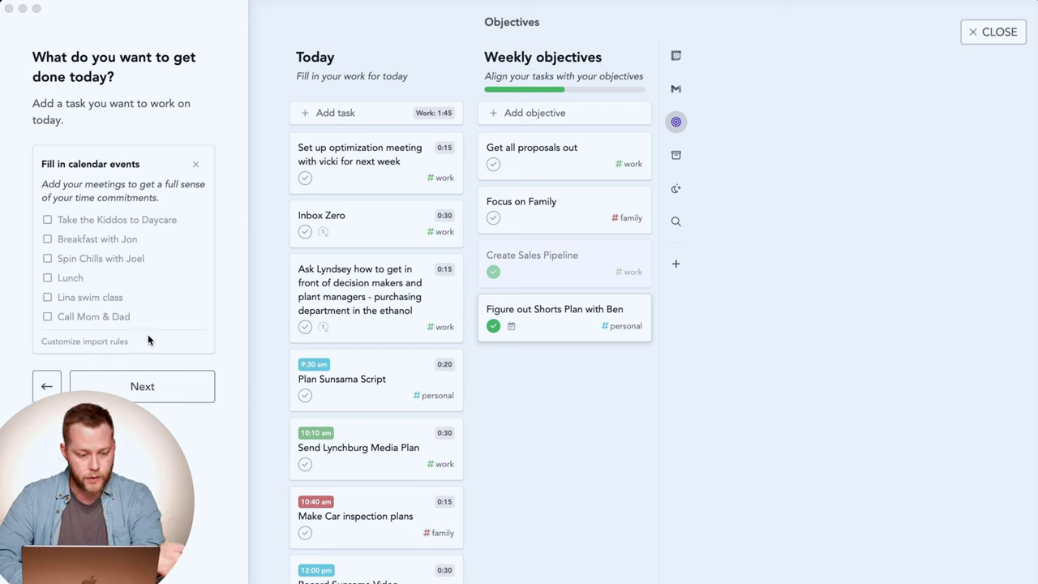
- Advance the daily planning to the stage for postponing nonessential tasks and look through today's list
left_click(144, 388)
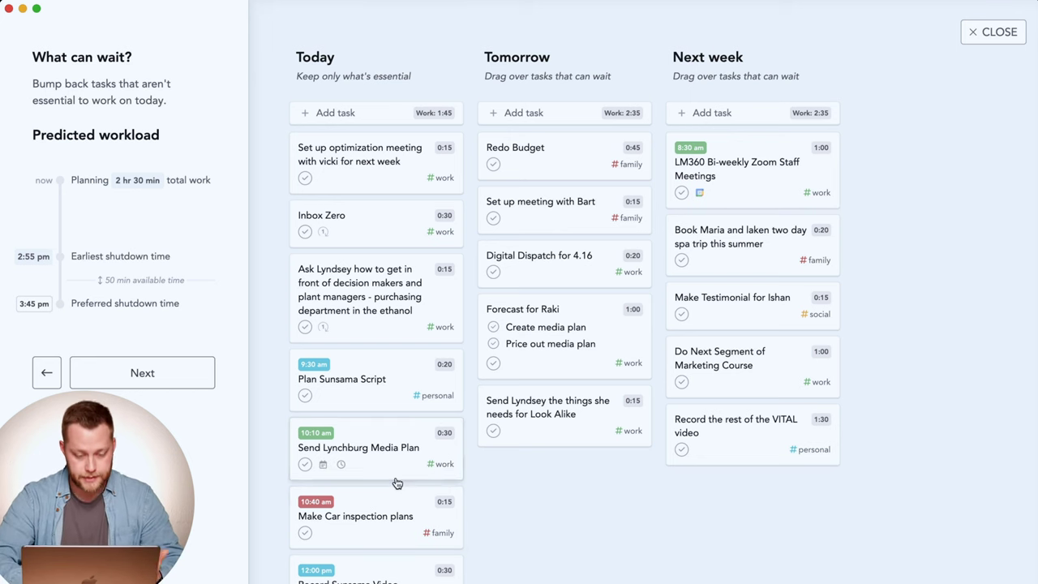
scroll(397, 482, "down", 5)
scroll(396, 483, "up", 5)
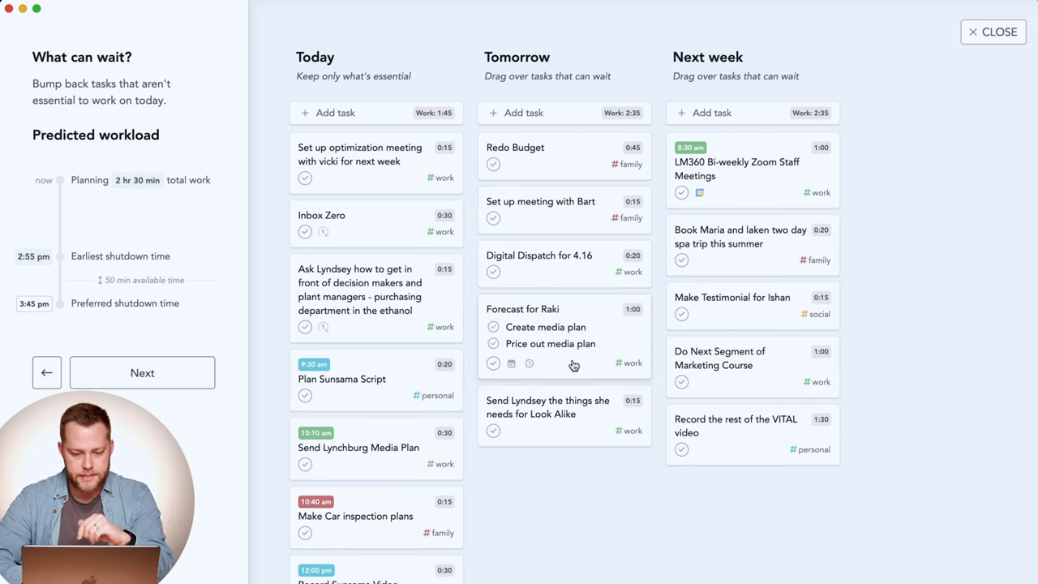
mouse_move(374, 164)
left_mouse_down()
mouse_move(553, 506)
mouse_move(515, 375)
mouse_move(371, 144)
mouse_move(370, 158)
left_mouse_up()
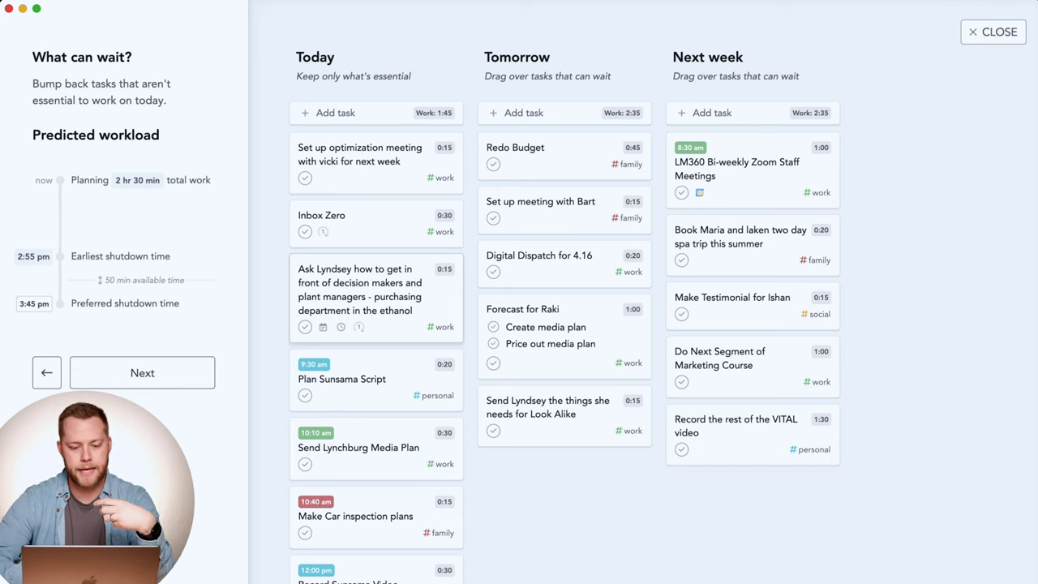
left_click(446, 150)
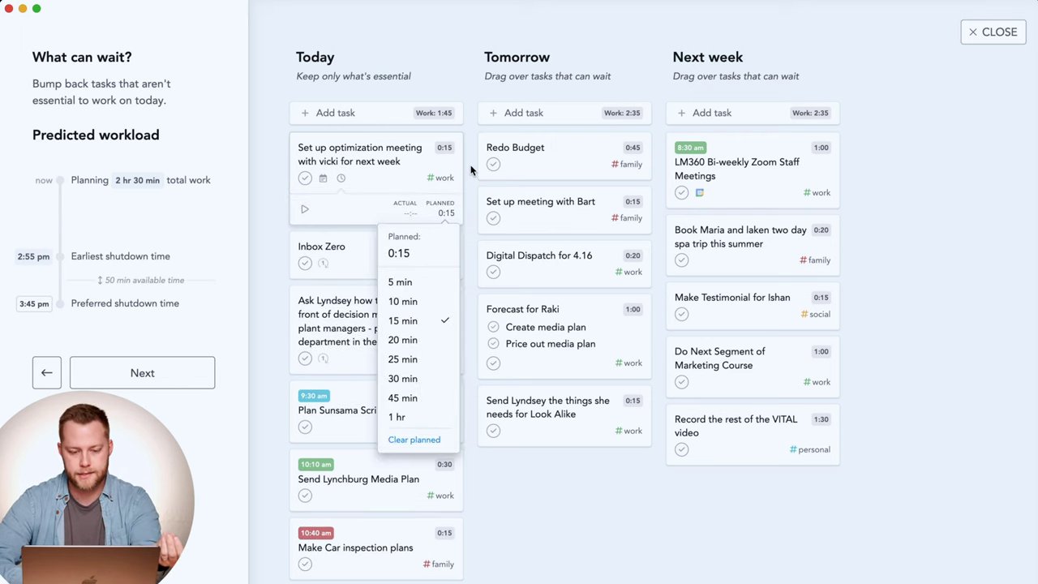
left_click(470, 170)
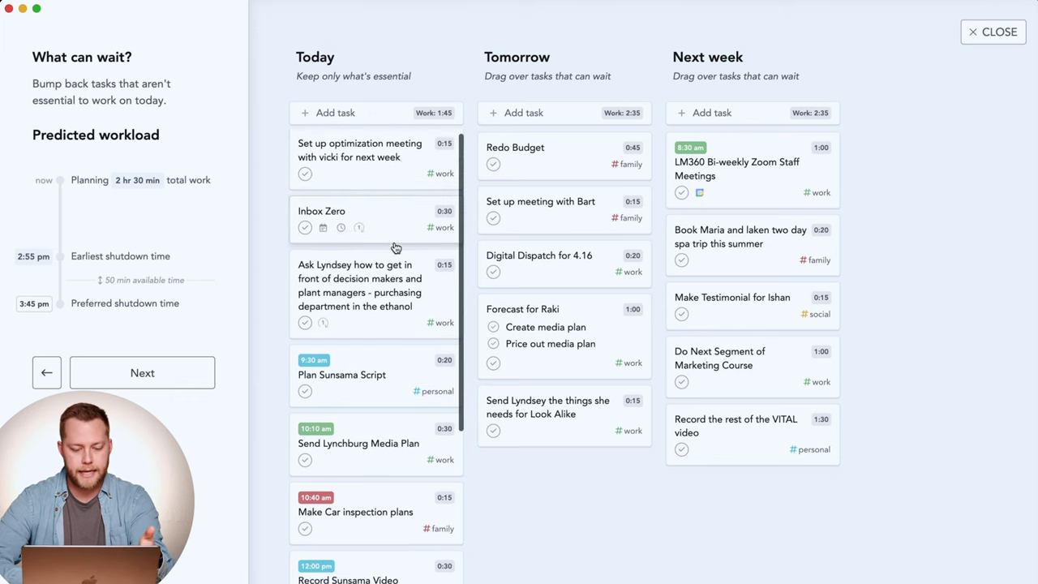
scroll(395, 247, "down", 3)
scroll(395, 243, "up", 5)
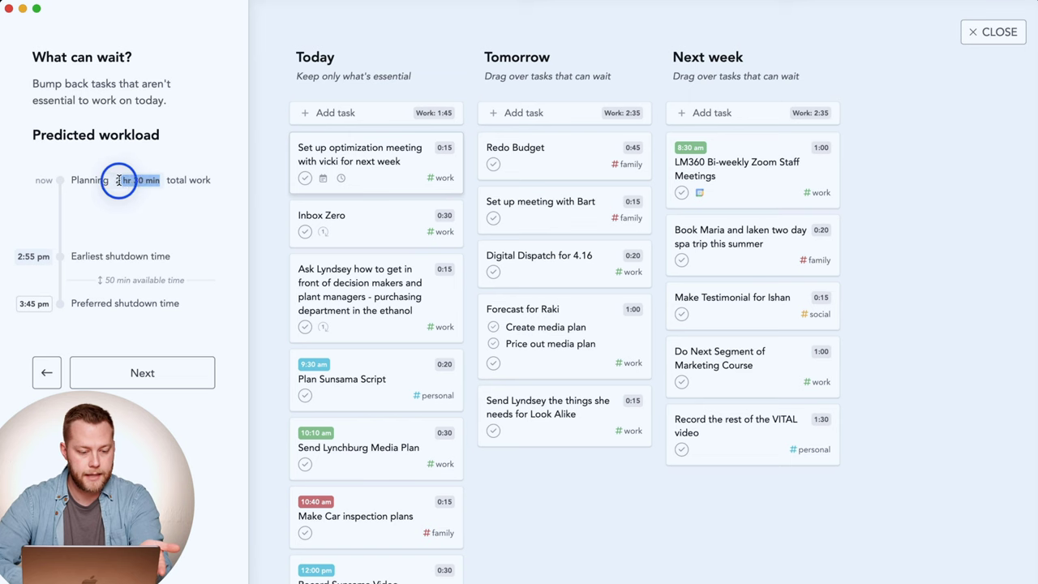
- Set the planned time of today's optimization meeting task to 30 min
left_click(446, 149)
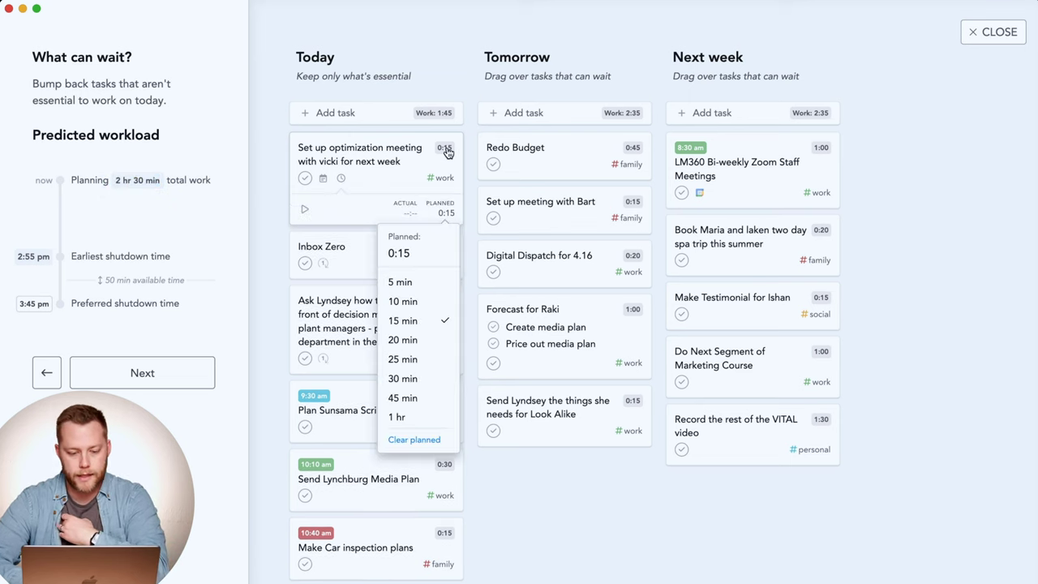
left_click(421, 380)
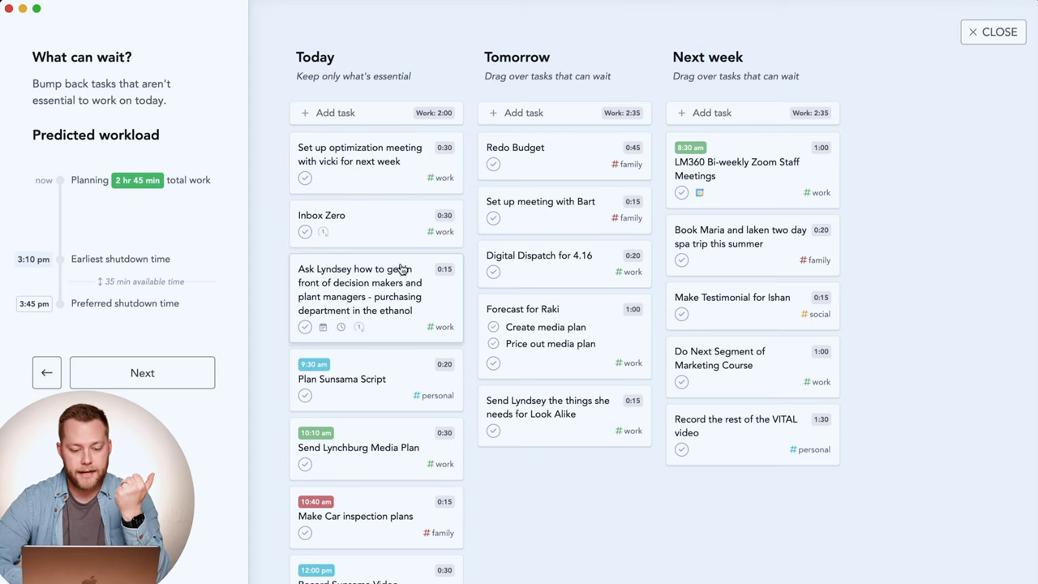
- Set the planned time of today's task about reaching decision makers and plant managers to 6 hr
left_click(445, 271)
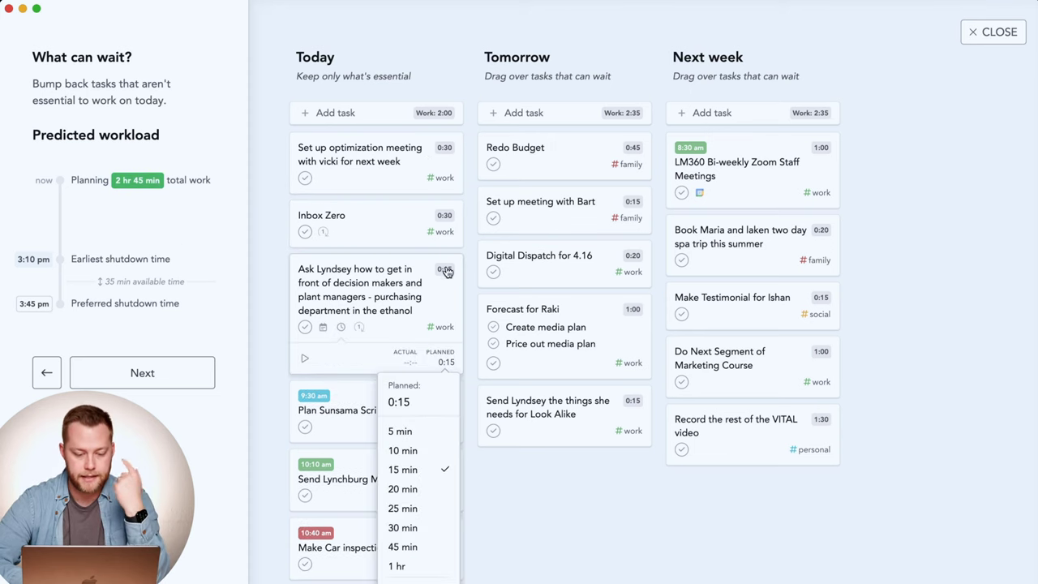
scroll(438, 549, "down", 4)
left_click(416, 564)
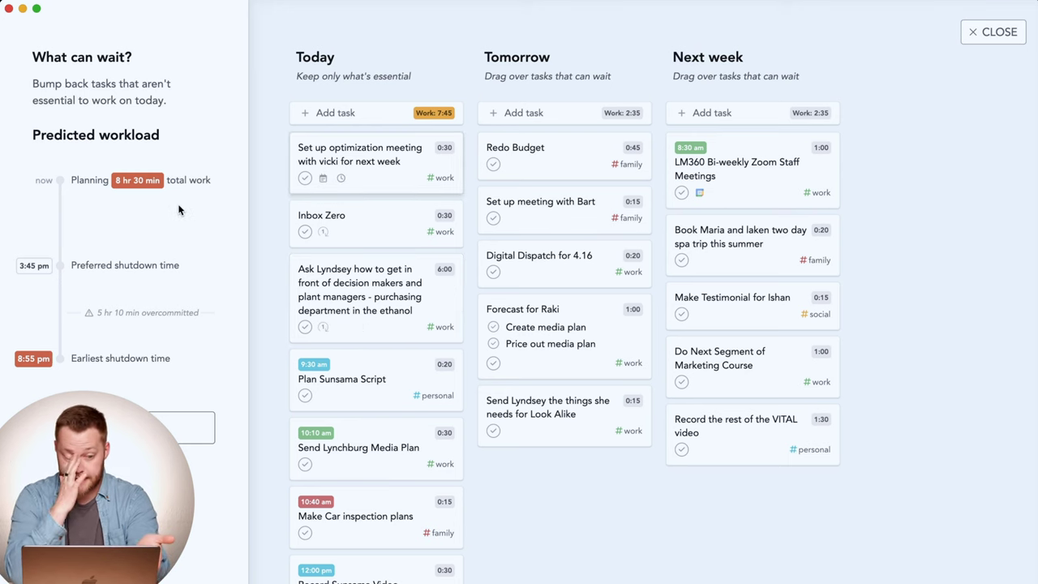
- Set the planned time of today's Inbox Zero task to 6 hr
left_click(446, 365)
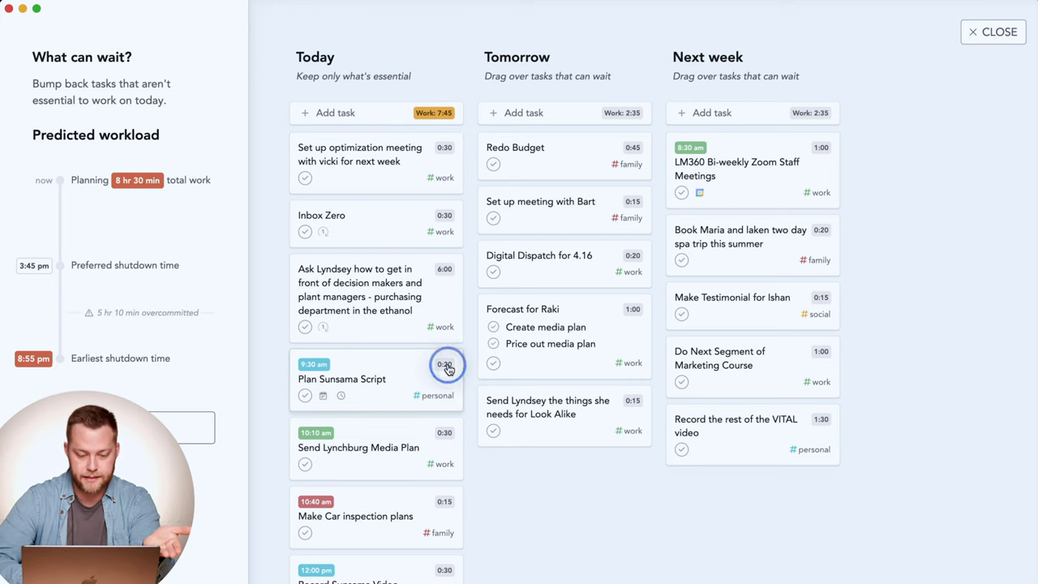
left_click(443, 215)
scroll(433, 355, "down", 5)
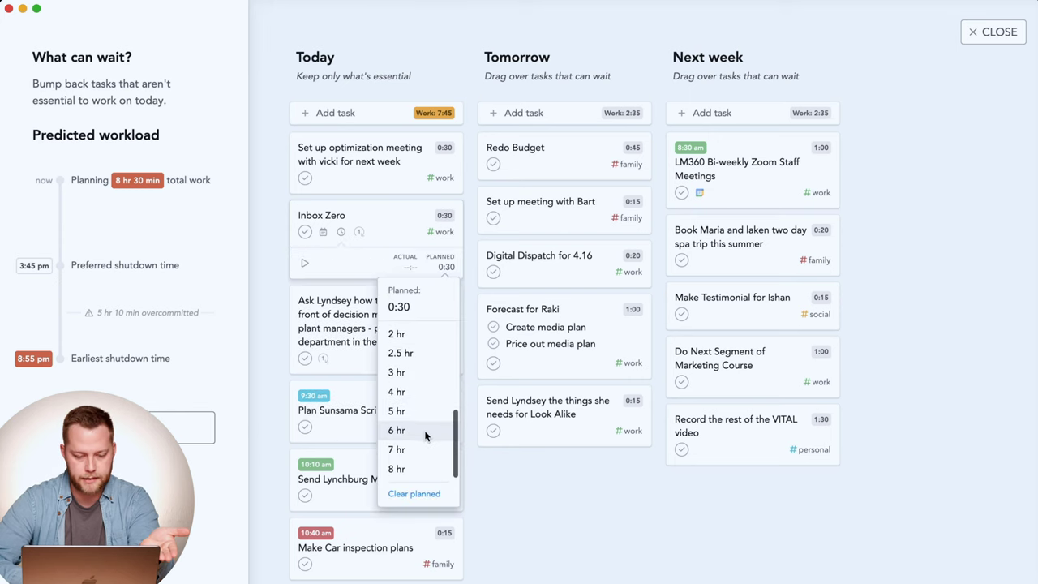
left_click(424, 430)
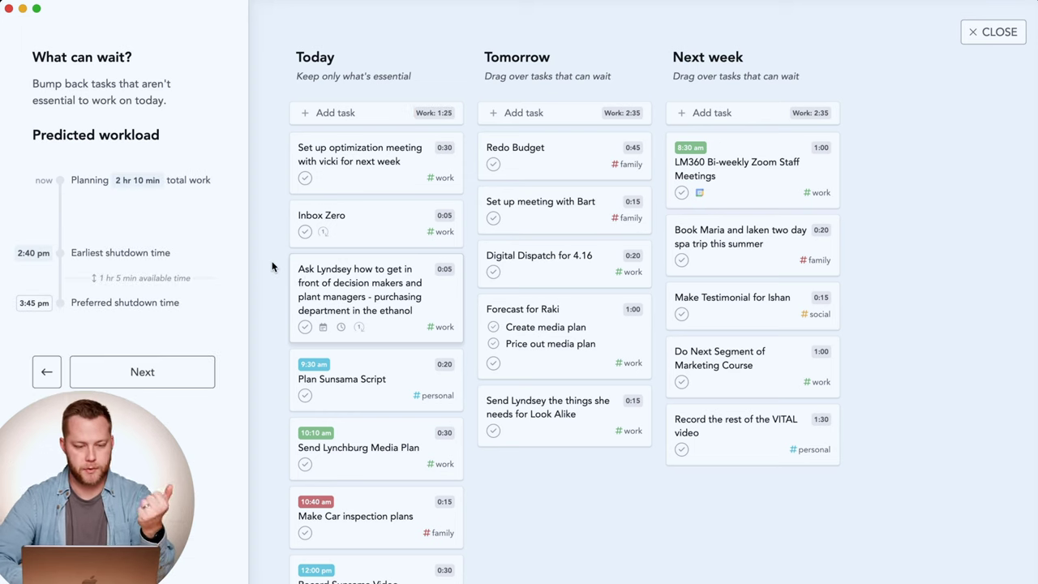
- Move the task about reaching decision makers and plant managers below Plan Sunsama Script in today's list
left_click_drag(395, 321, 404, 296)
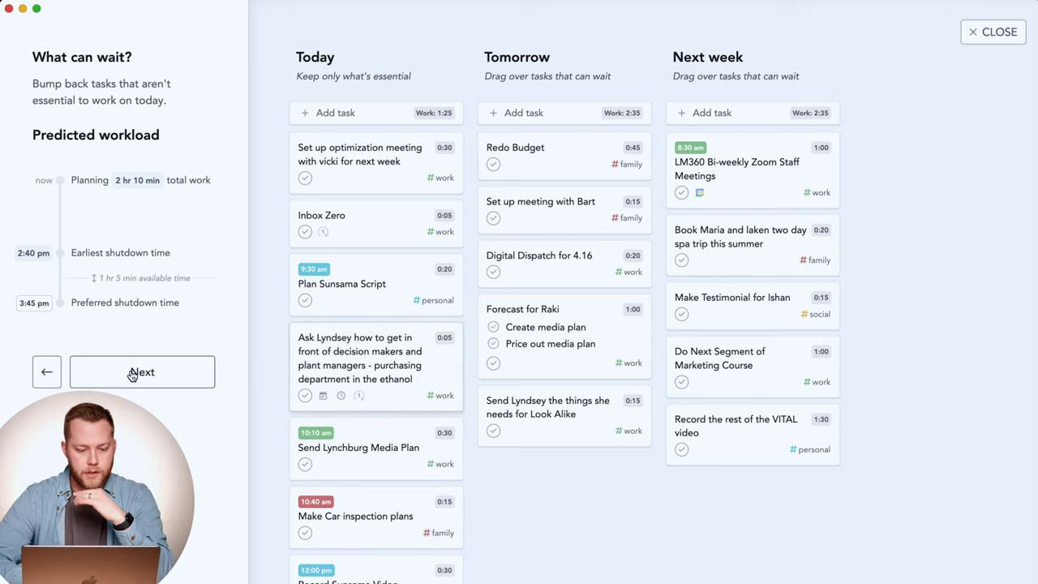
scroll(294, 294, "down", 3)
scroll(294, 294, "up", 3)
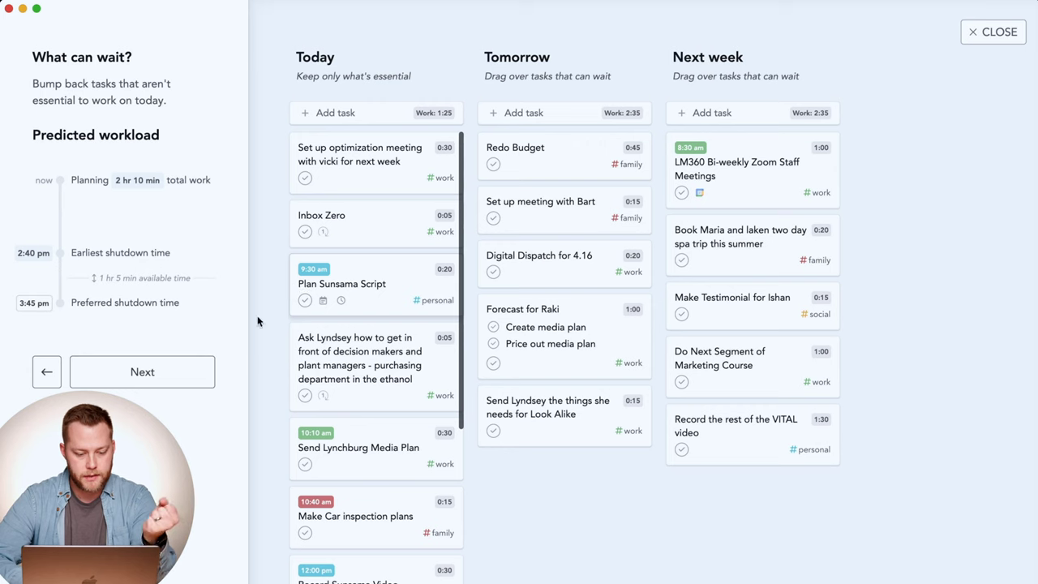
- Advance to the stage for finalizing today's plan and look through the order of today's tasks
left_click(174, 372)
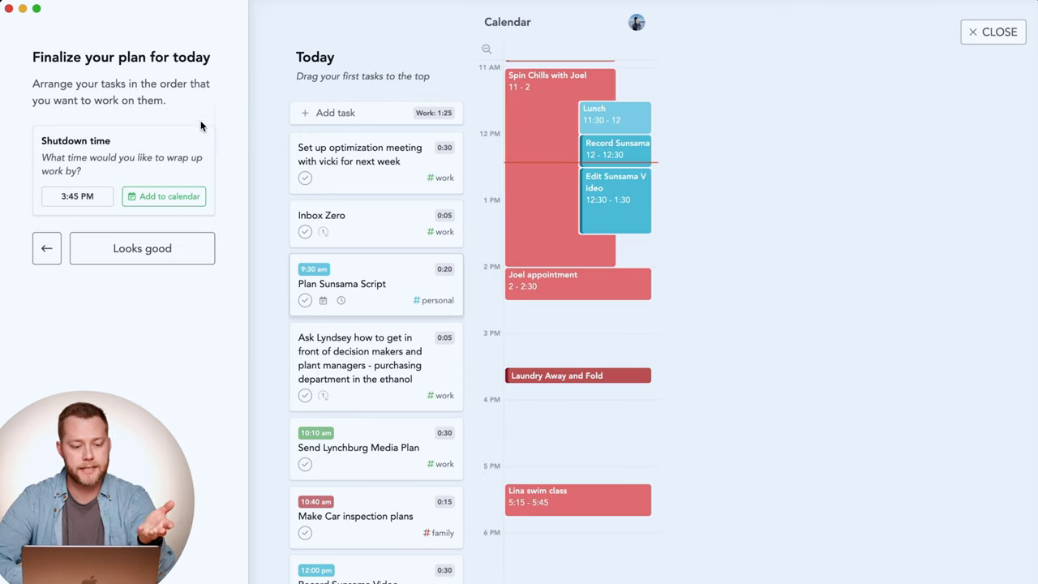
scroll(356, 286, "down", 5)
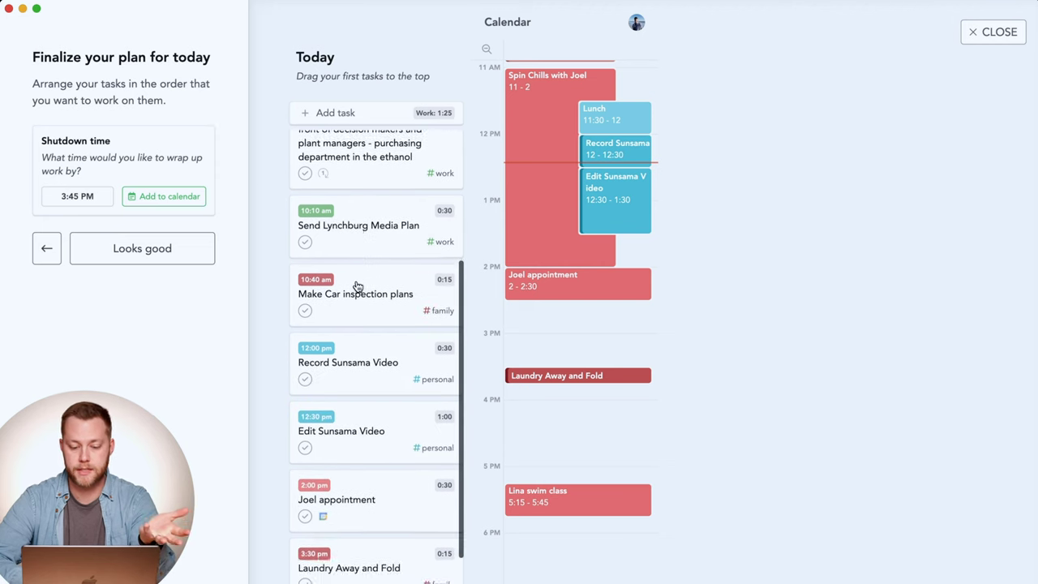
scroll(361, 285, "up", 5)
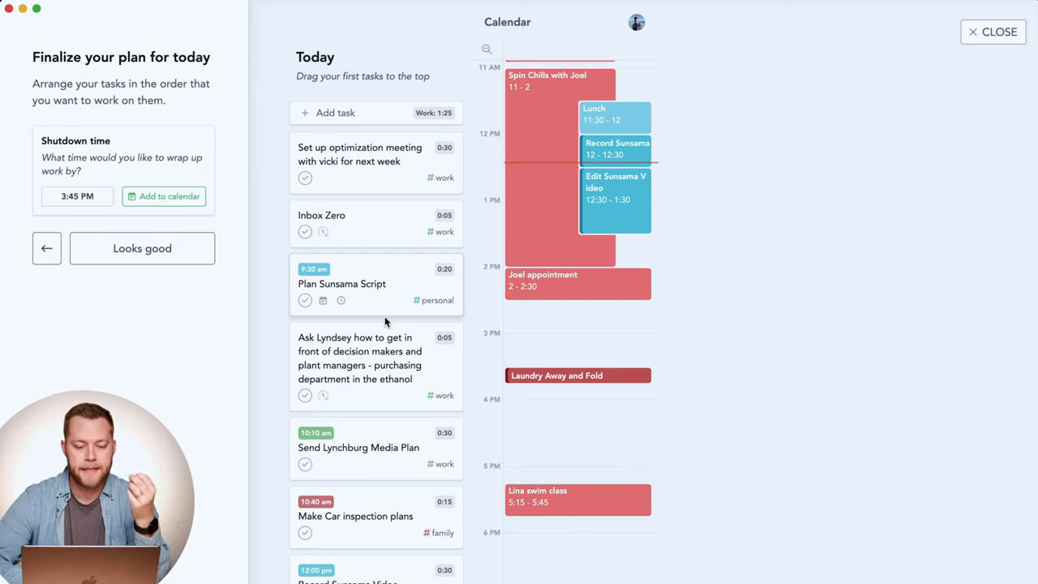
scroll(384, 318, "down", 1)
scroll(384, 318, "up", 1)
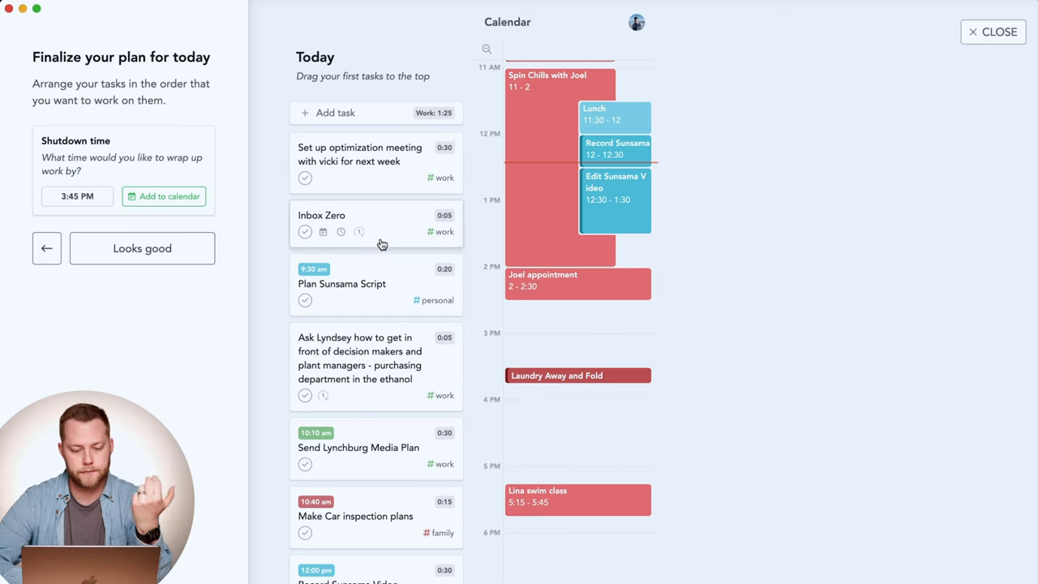
- Set the planned time of Inbox Zero to 30 min in its task details and close them
left_click(452, 219)
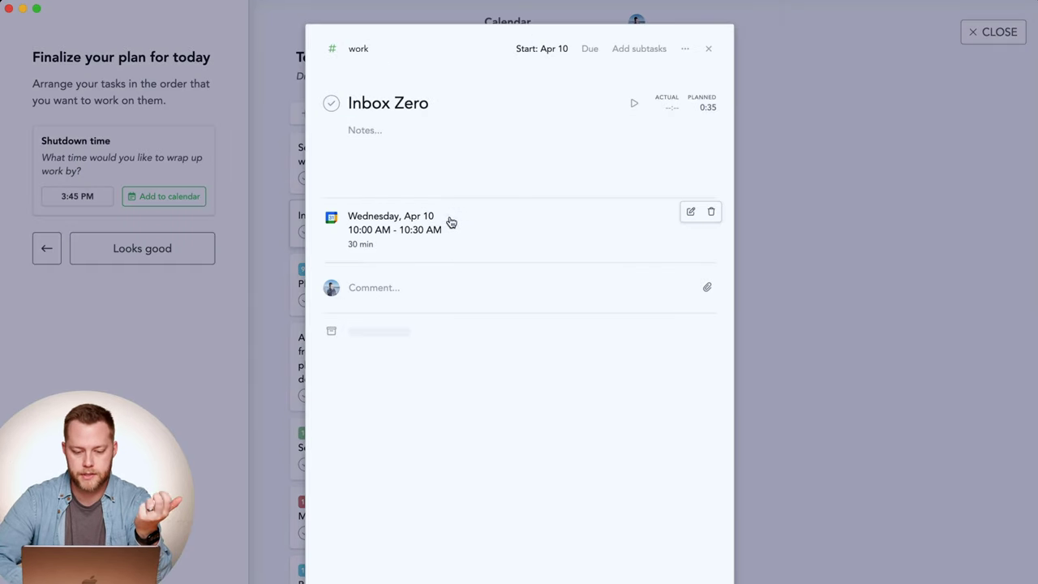
left_click(707, 109)
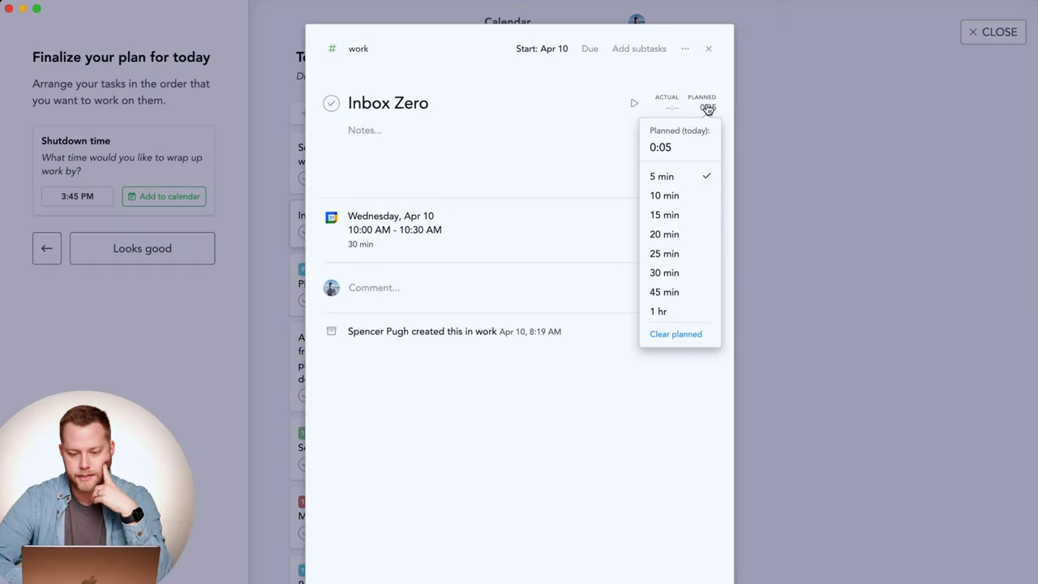
left_click(678, 274)
left_click(708, 49)
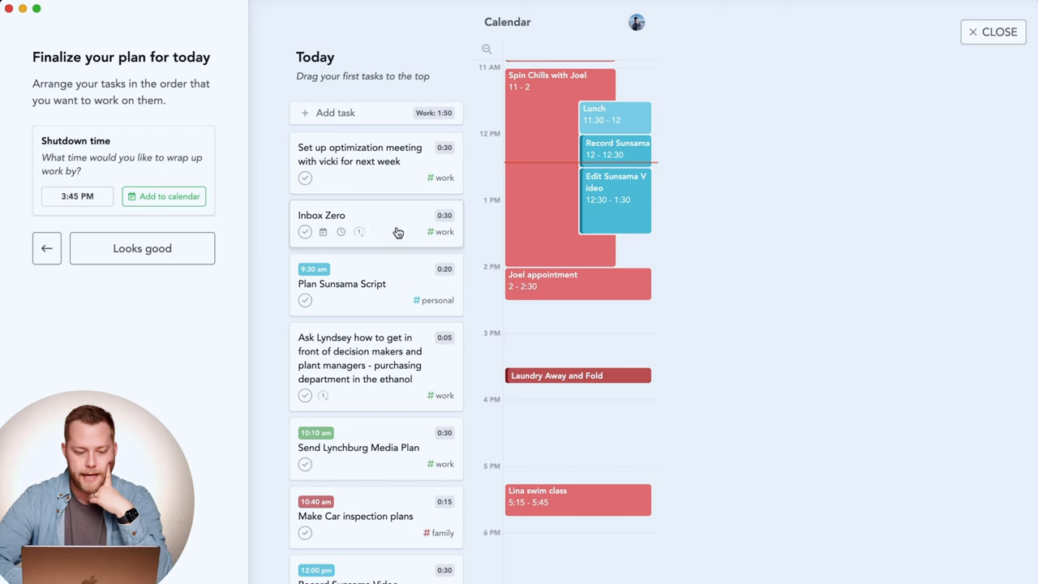
- Try scheduling Inbox Zero on the calendar from 2:30 to 3 pm and from 4:30 to 5 pm, and remove both sessions
left_click_drag(398, 232, 616, 306)
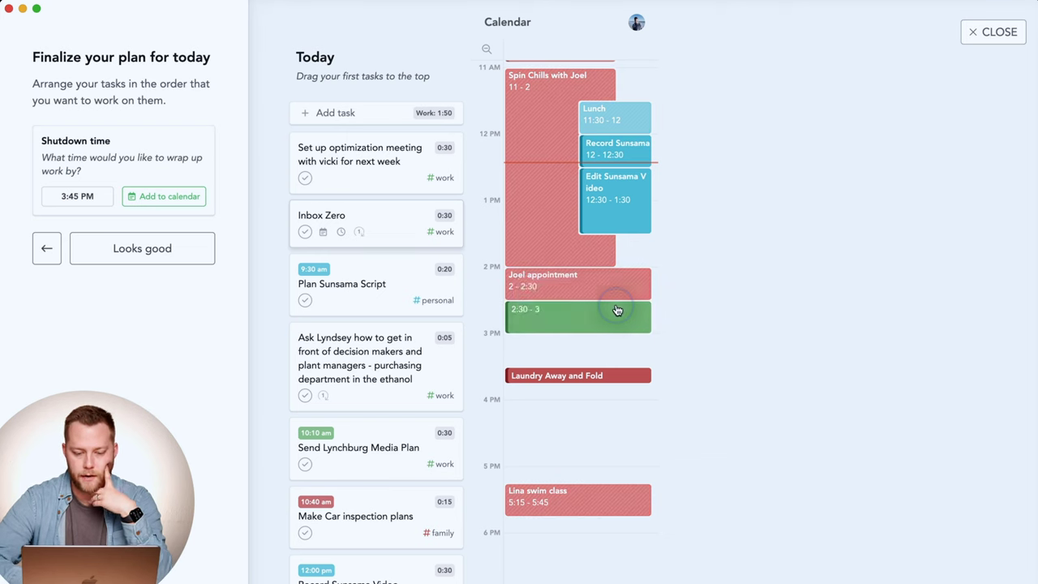
left_click(576, 318)
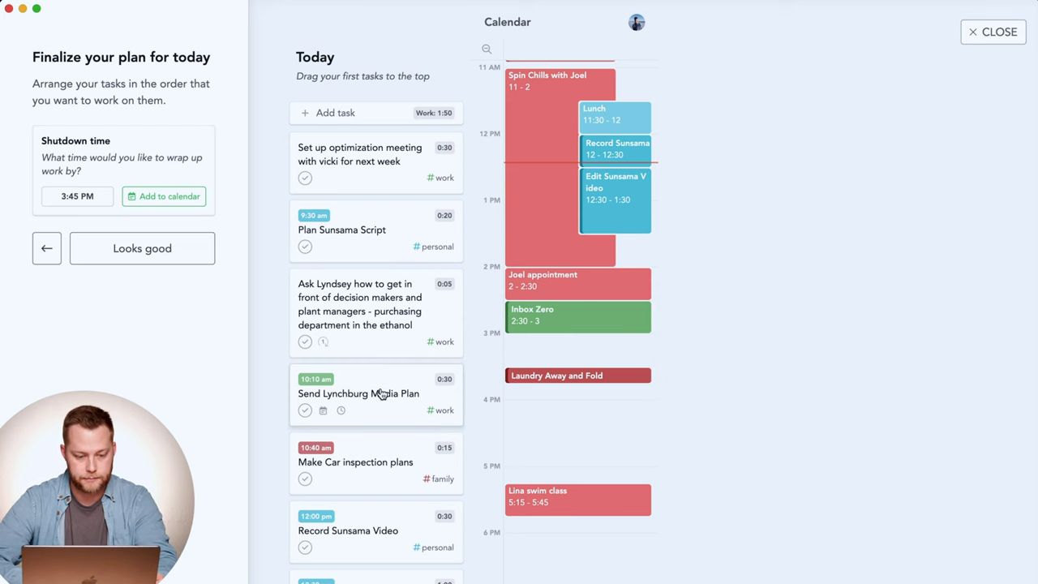
scroll(381, 389, "down", 10)
left_click_drag(382, 366, 564, 438)
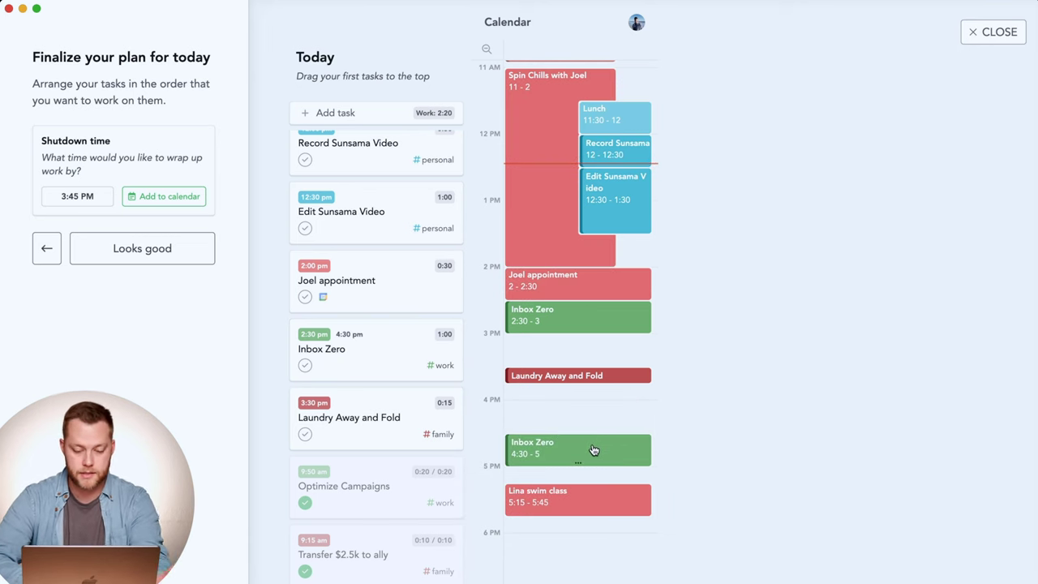
mouse_move(593, 451)
left_click(763, 357)
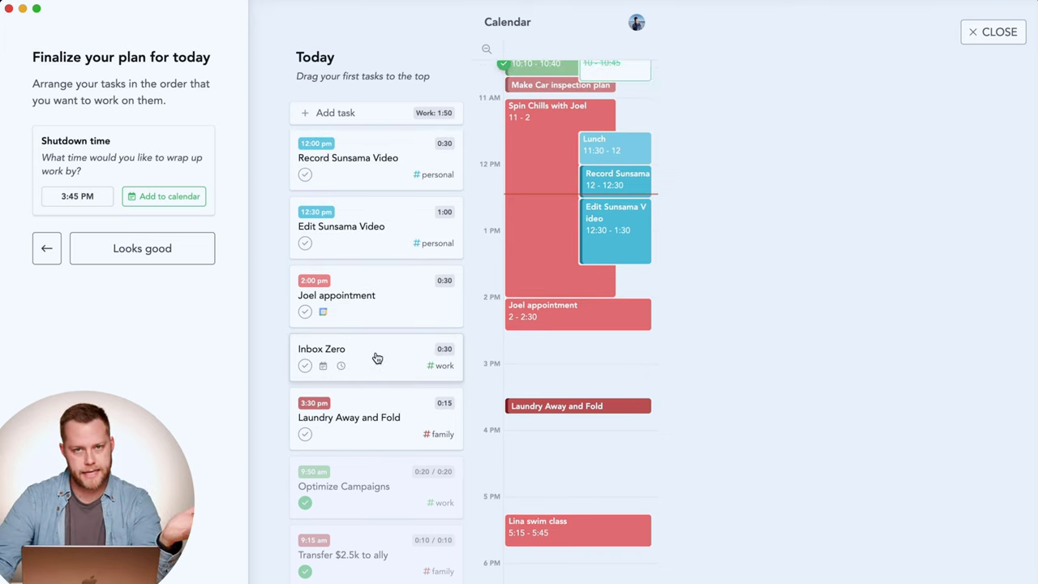
- Auto-schedule the Inbox Zero task into the free calendar slot from 2:30 to 3 pm
scroll(565, 255, "up", 2)
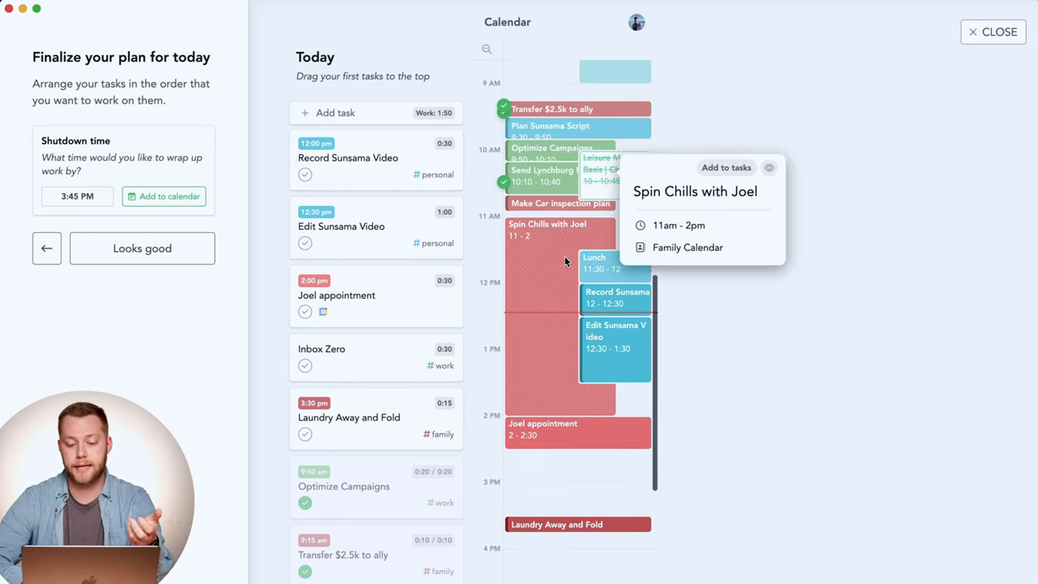
scroll(565, 255, "down", 3)
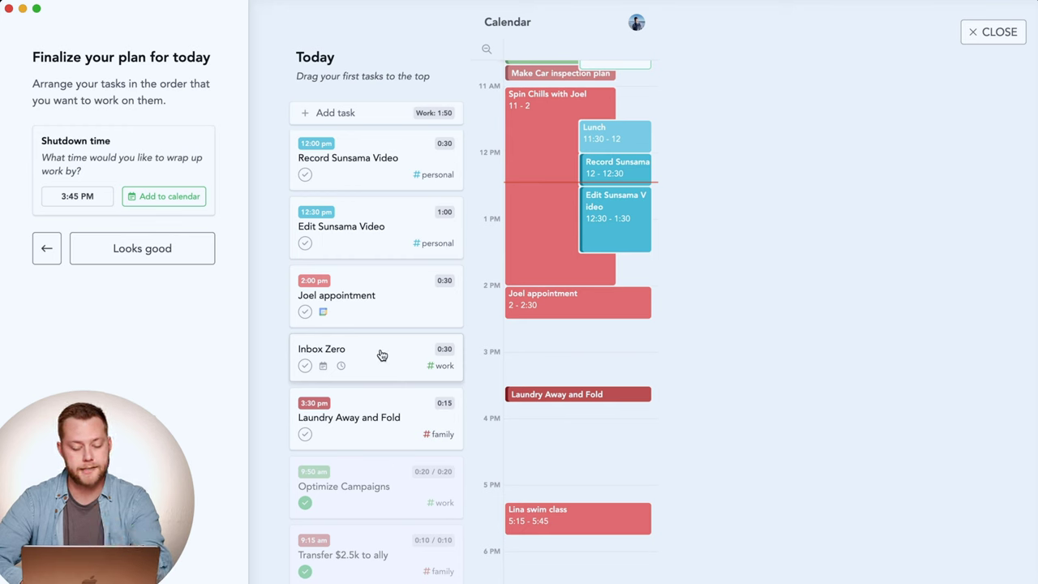
key("x")
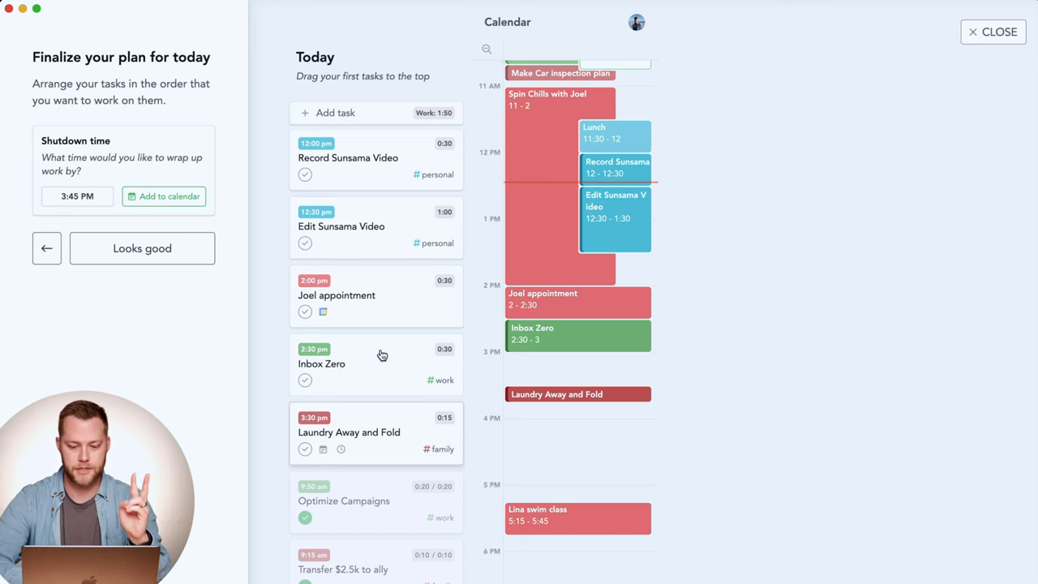
- Examine how today's appointments, video tasks and Inbox Zero session are laid out across the calendar
scroll(393, 326, "up", 5)
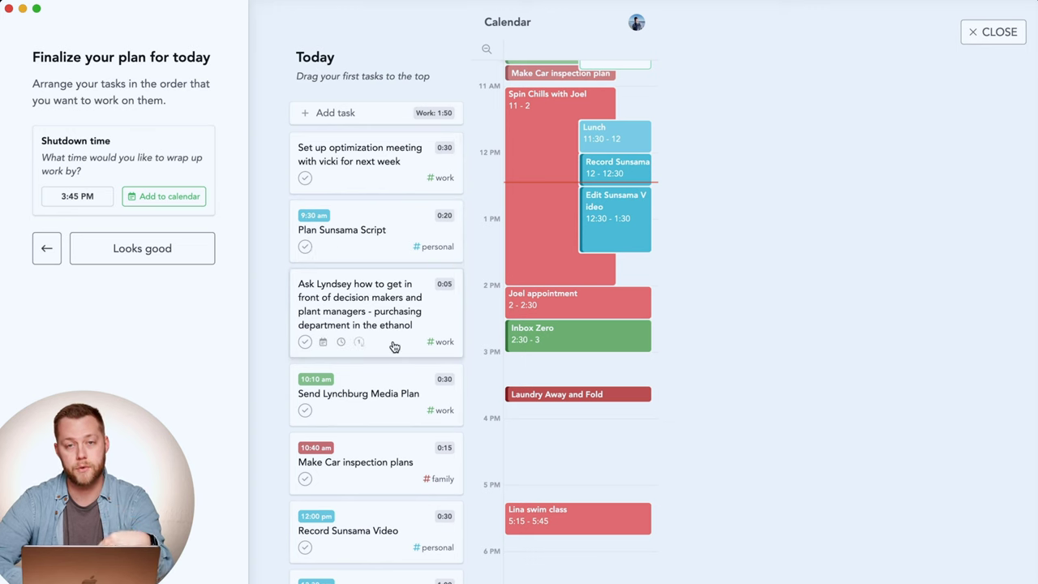
left_click(584, 294)
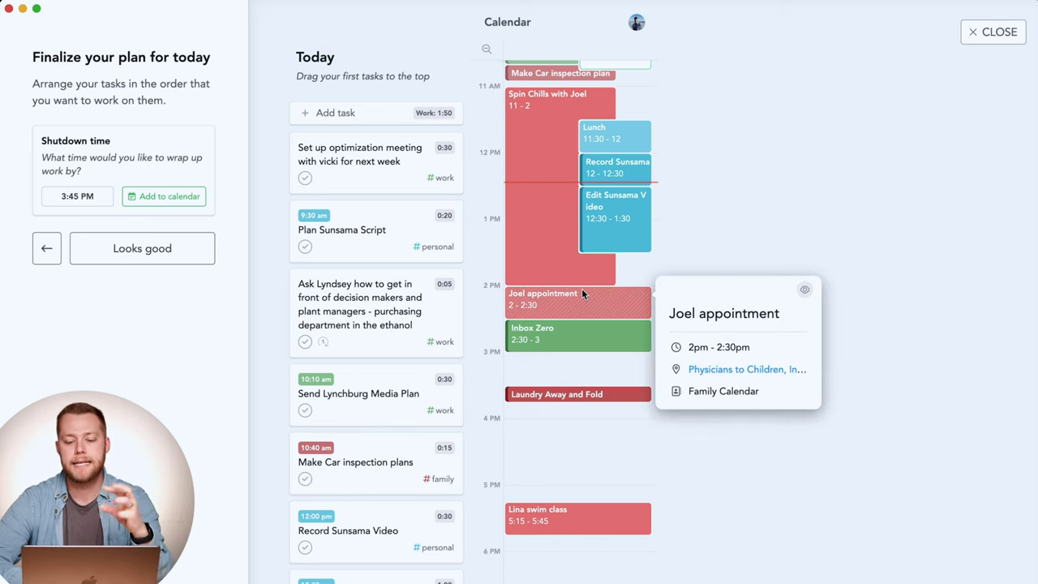
scroll(582, 294, "up", 3)
scroll(560, 248, "up", 5)
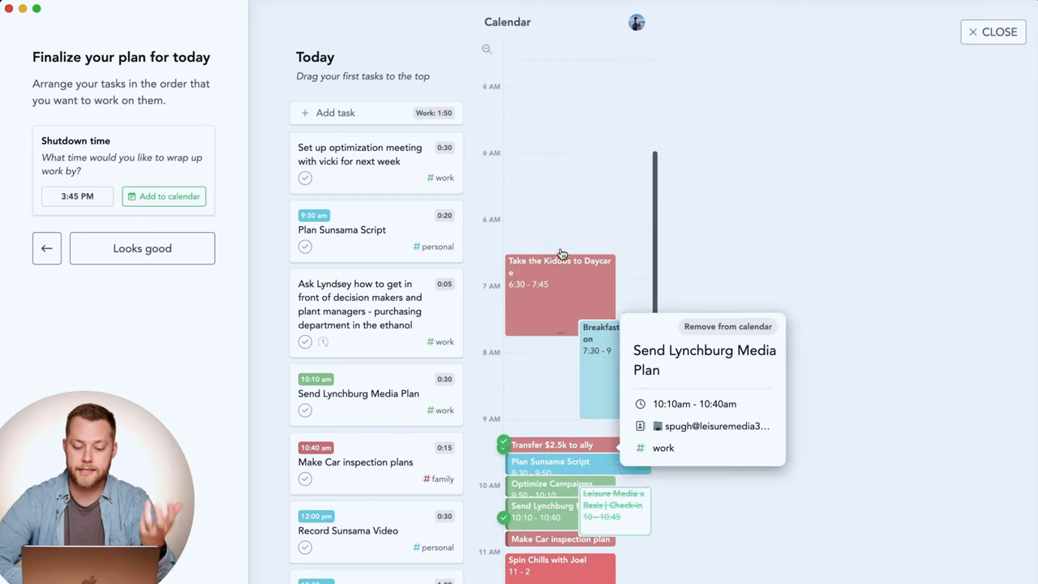
scroll(560, 253, "down", 4)
mouse_move(547, 488)
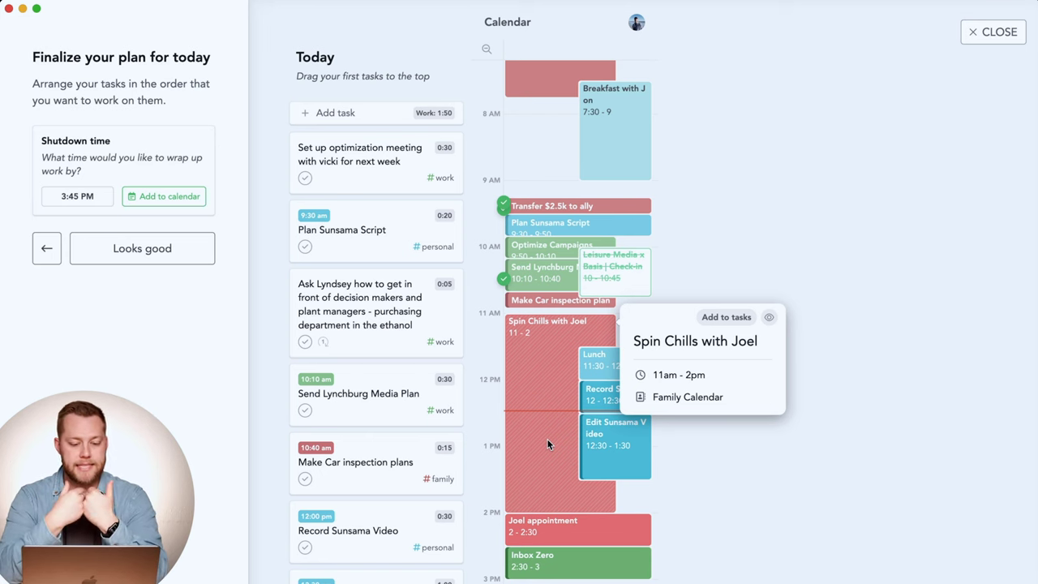
scroll(568, 442, "down", 2)
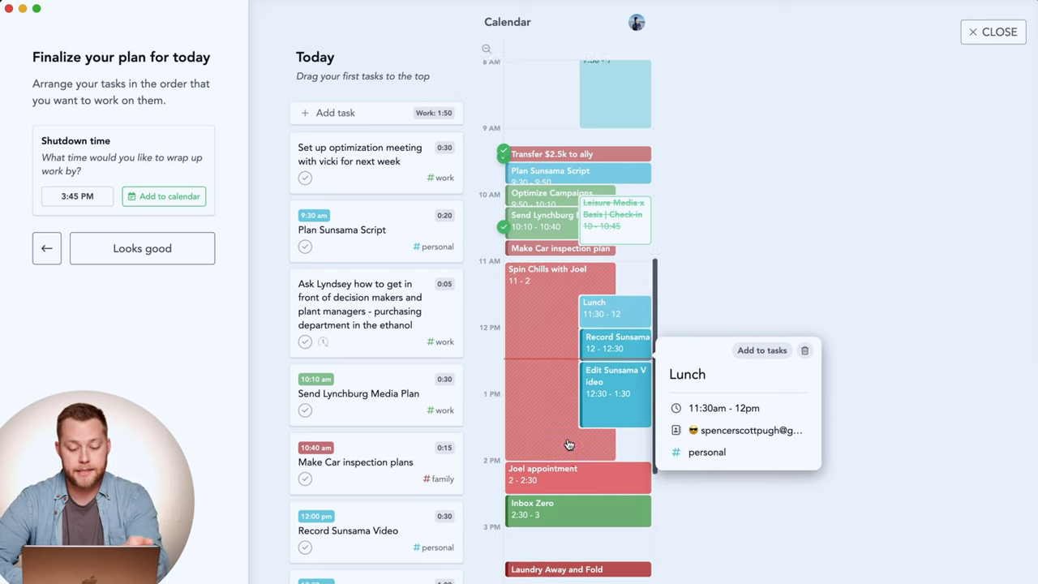
left_click(584, 471)
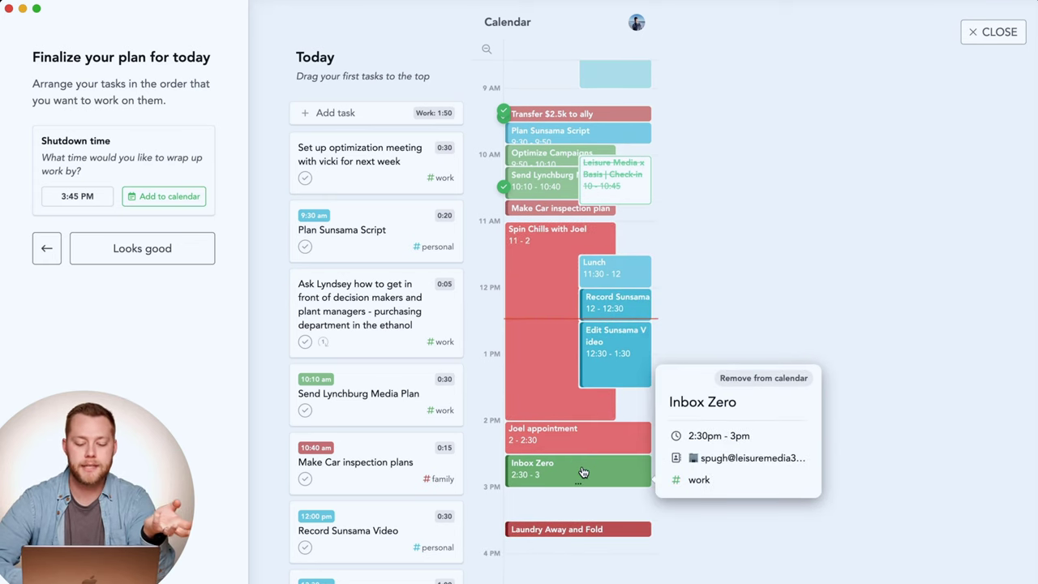
- Check the details of the Inbox Zero session and the 2 to 2:30 pm appointment, closing each again
left_click(584, 472)
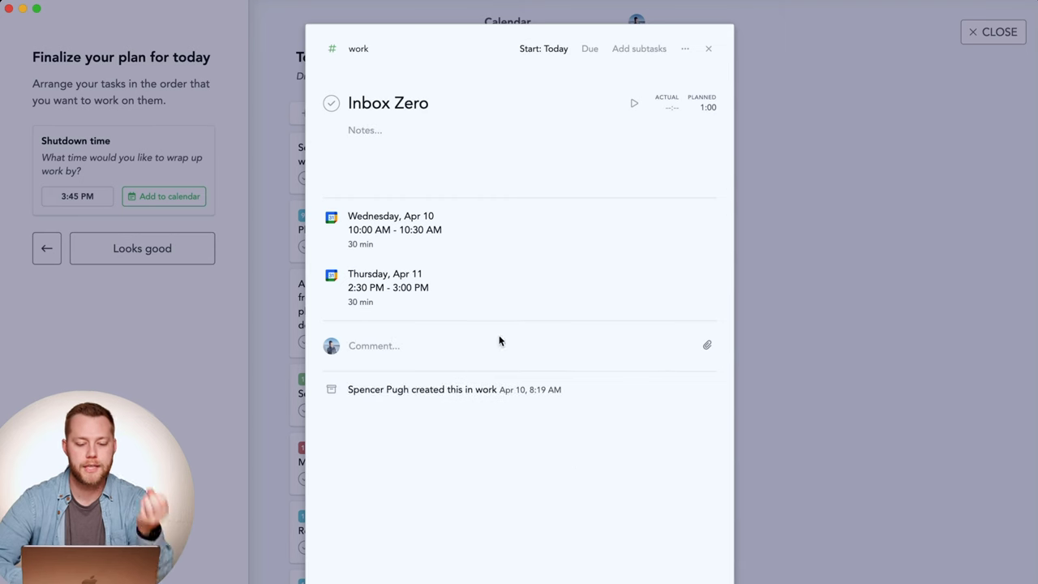
left_click(793, 196)
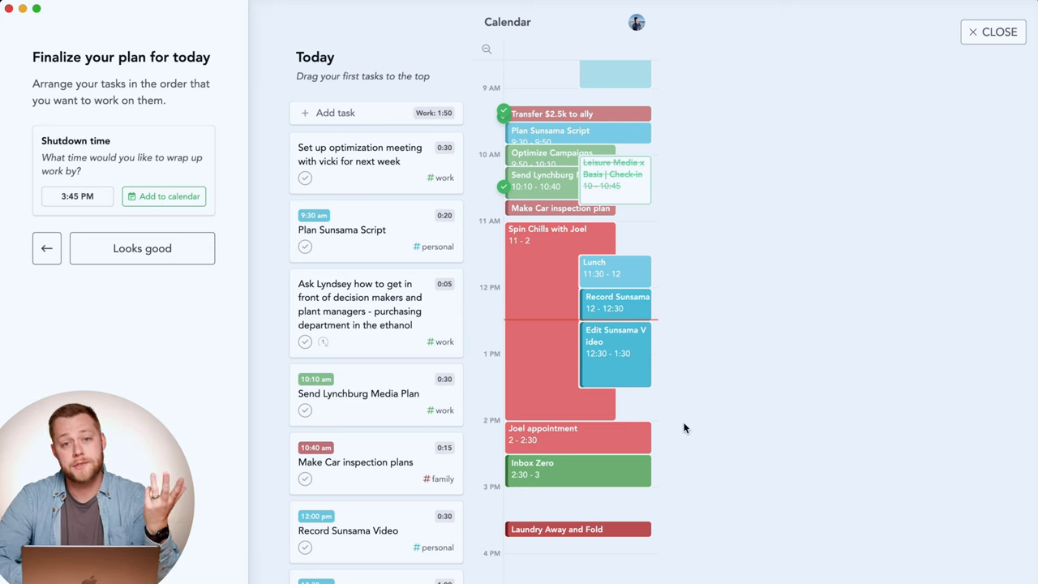
left_click(603, 441)
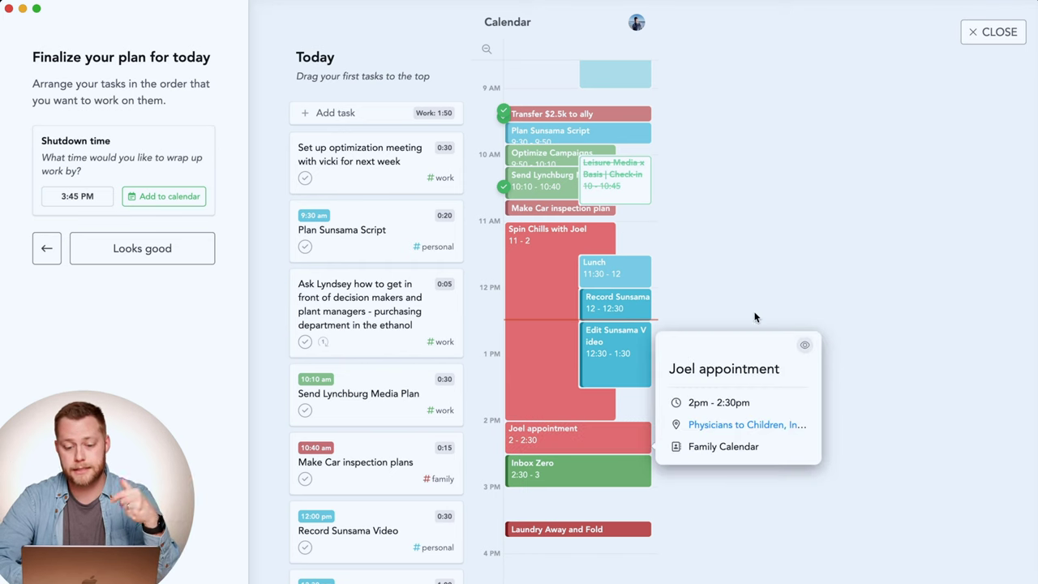
left_click(737, 252)
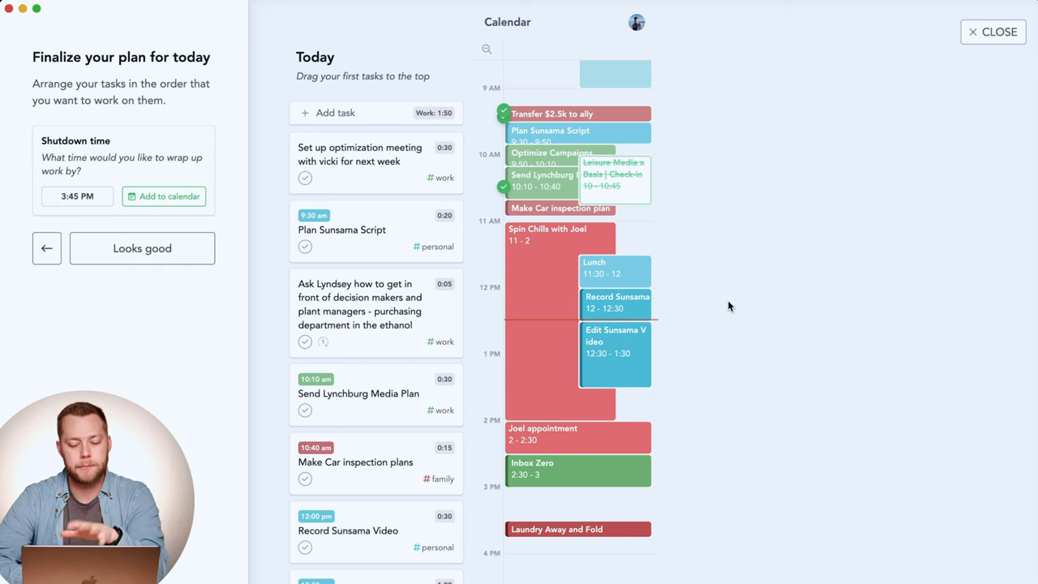
- Add the 3:45 PM shutdown time to the calendar and approve the finalized plan for today
left_click(174, 199)
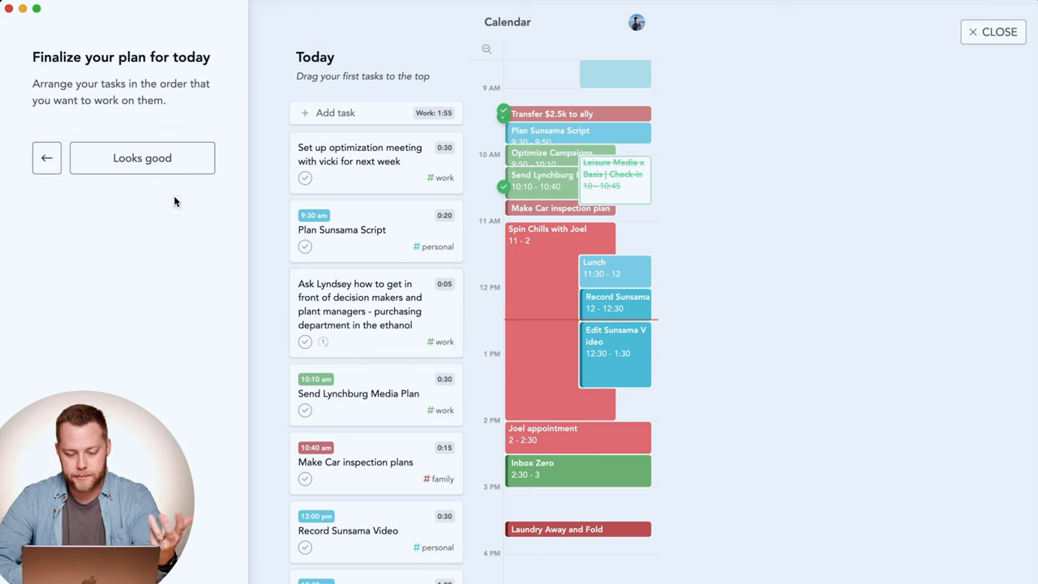
scroll(558, 383, "down", 6)
scroll(558, 383, "up", 2)
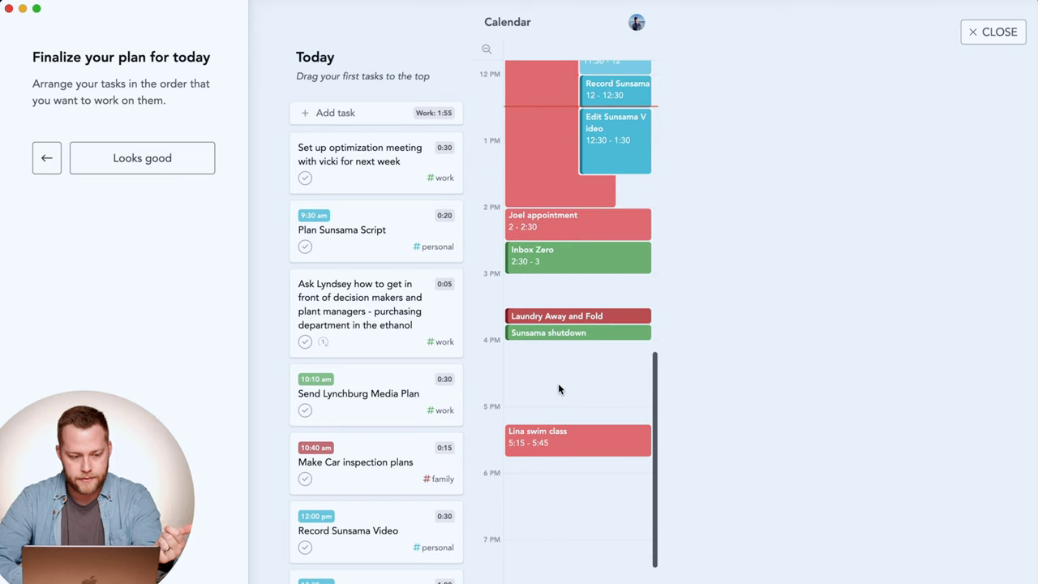
scroll(559, 395, "up", 1)
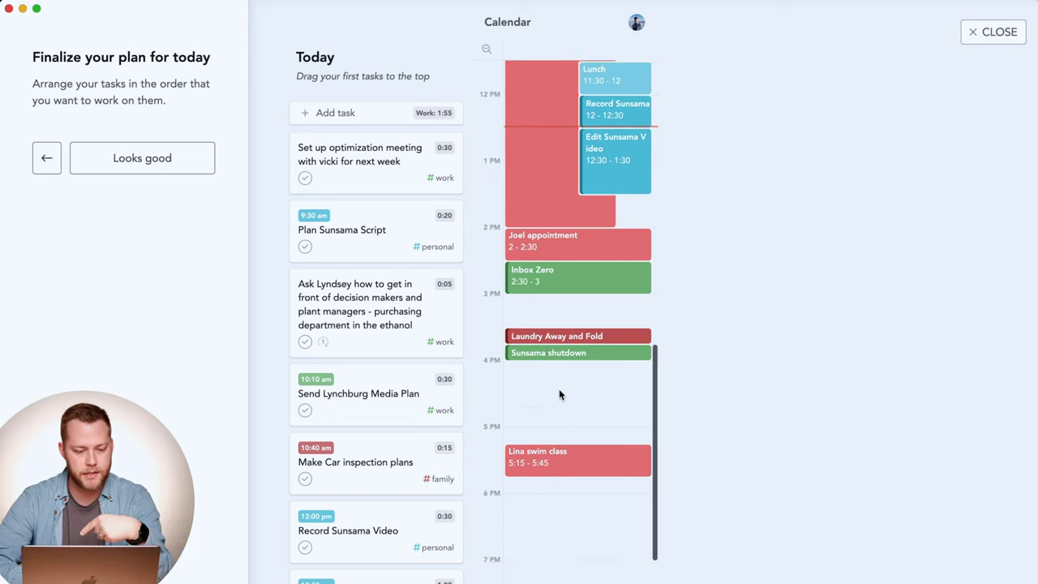
left_click(143, 159)
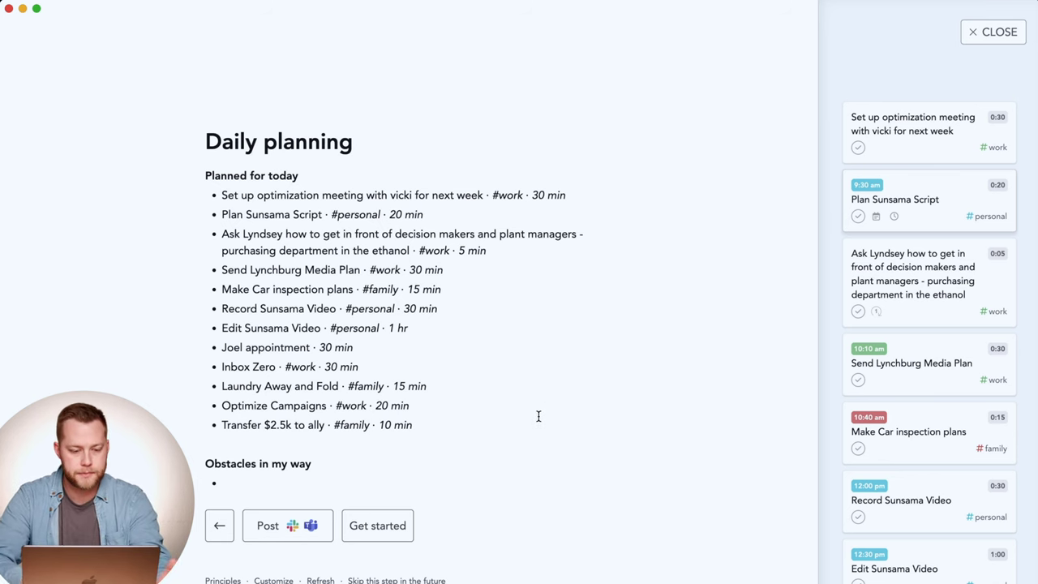
- Review the planned tasks and the obstacles section of the daily planning summary, and finish planning to get started
left_click_drag(433, 424, 264, 180)
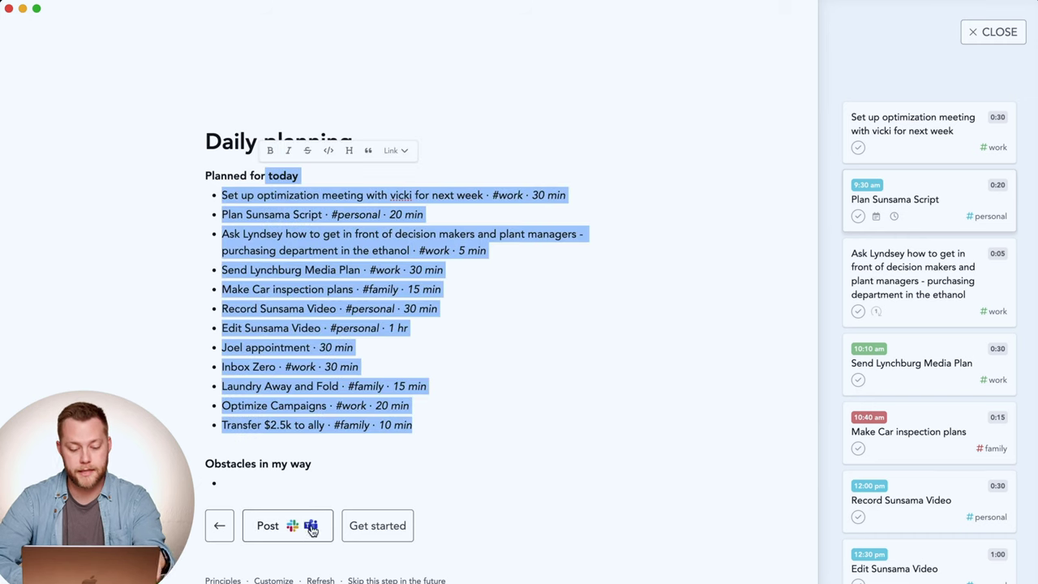
left_click(534, 410)
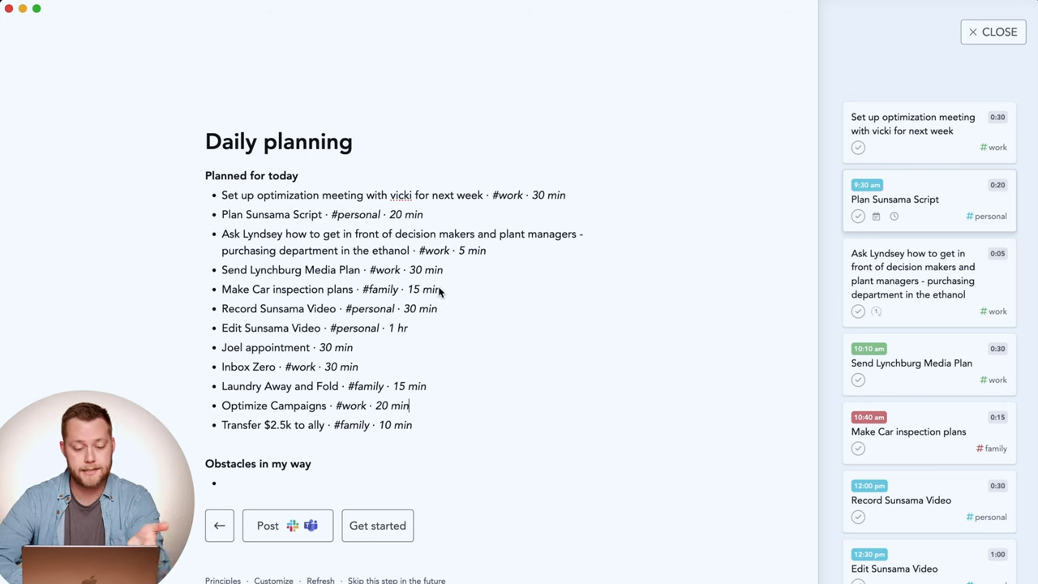
left_click_drag(440, 291, 340, 288)
left_click(474, 289)
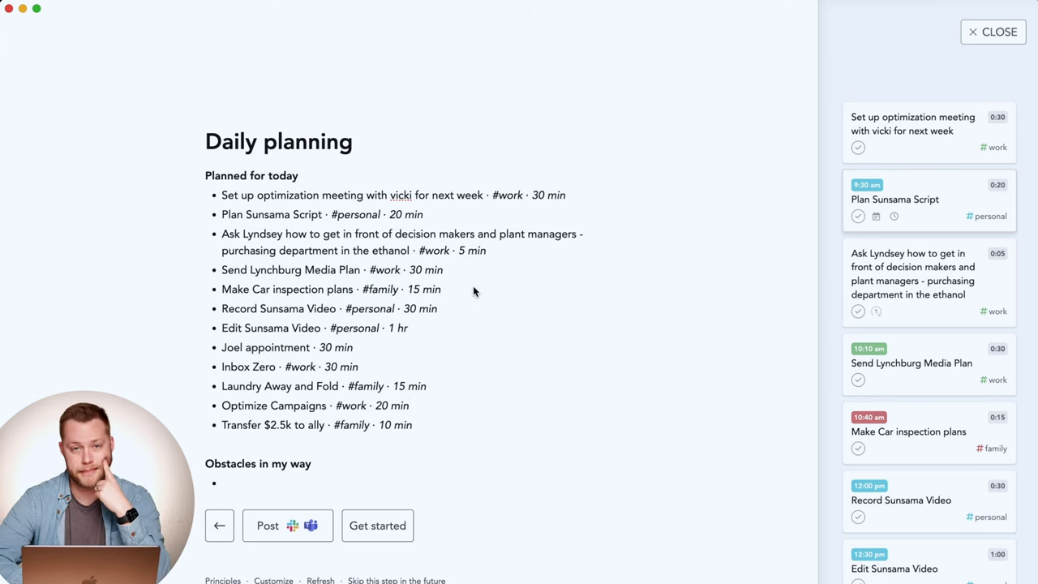
left_click(242, 480)
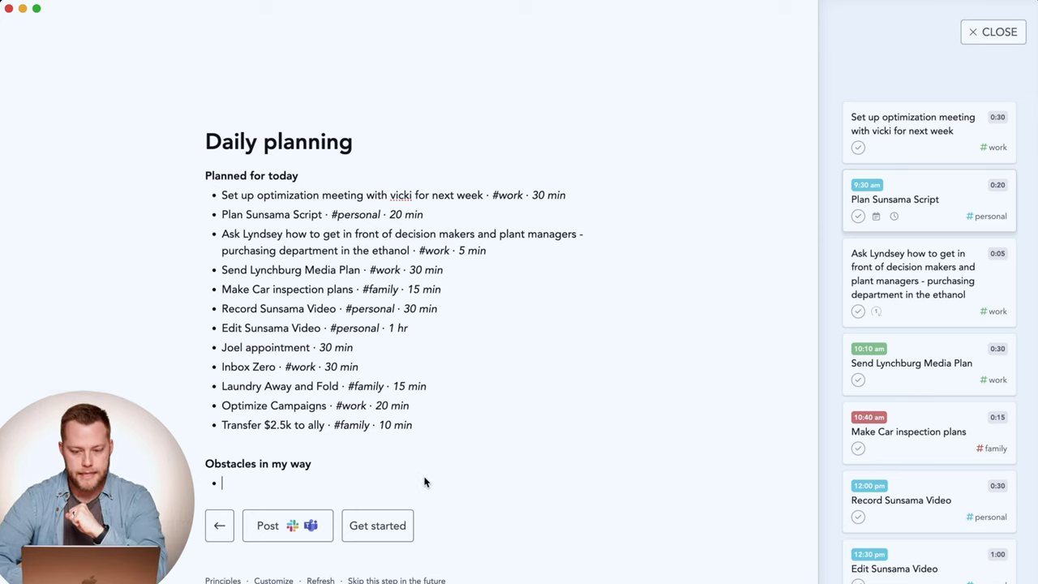
left_click(378, 526)
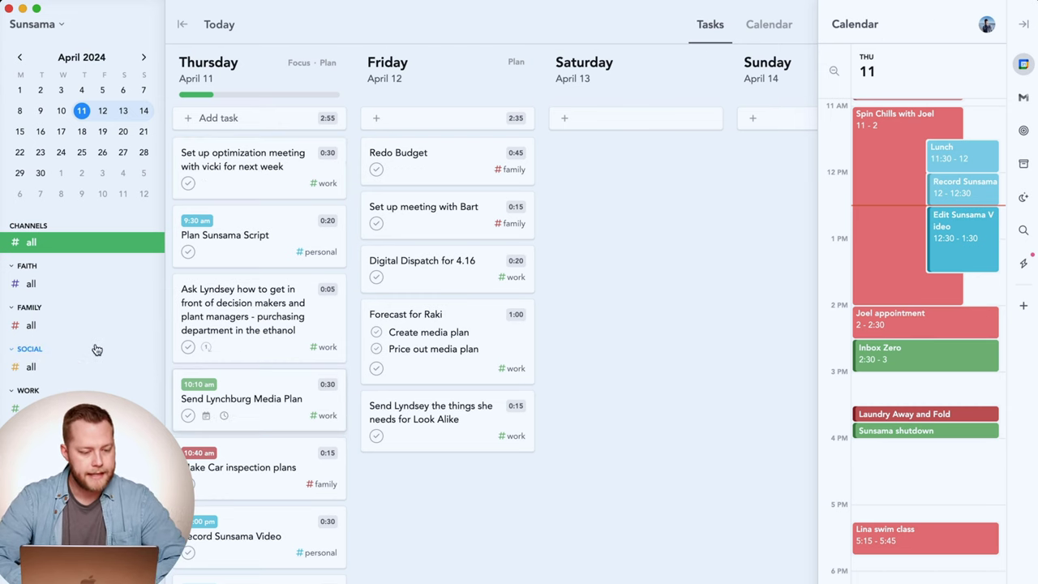
- Start a new task for Friday, April 12, titled as a call to a contact by first name
scroll(96, 349, "down", 1)
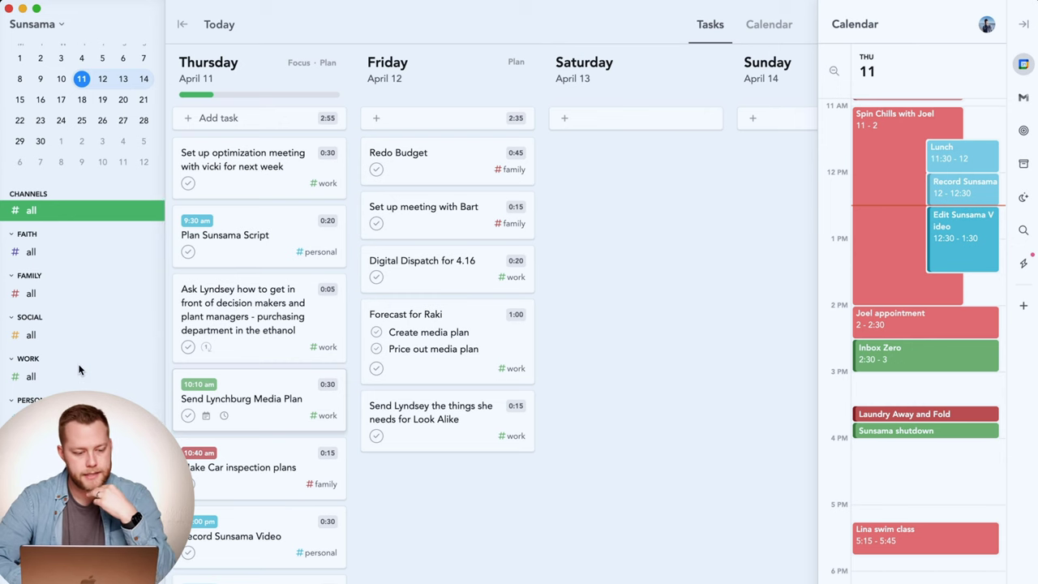
scroll(80, 369, "down", 1)
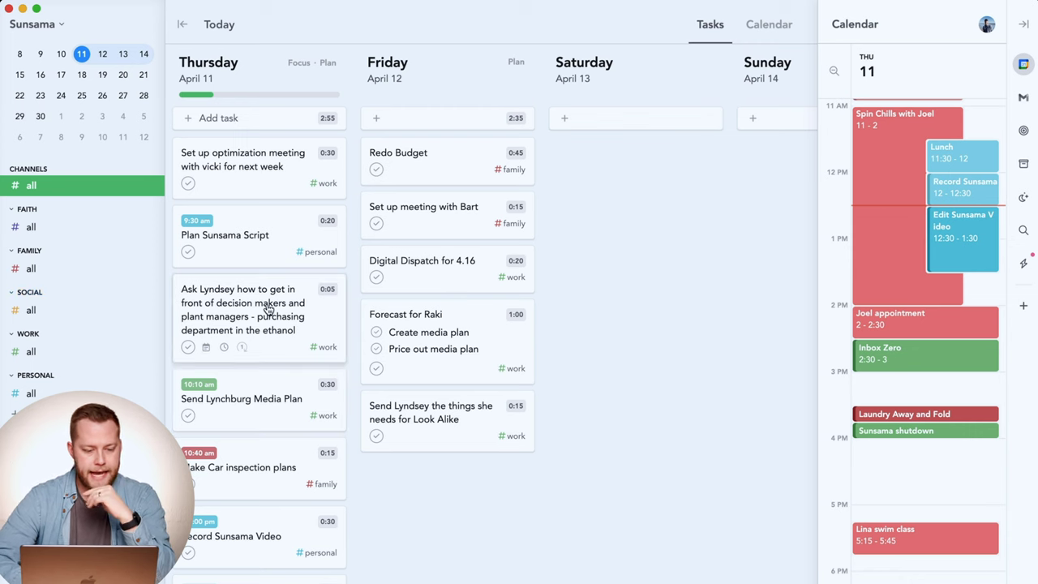
left_click(429, 117)
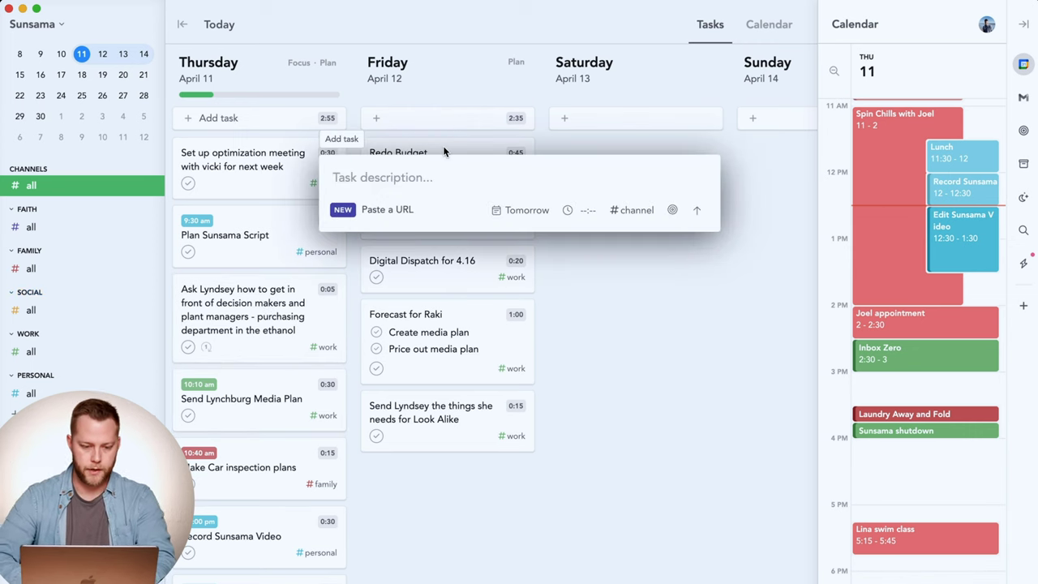
type("Ca")
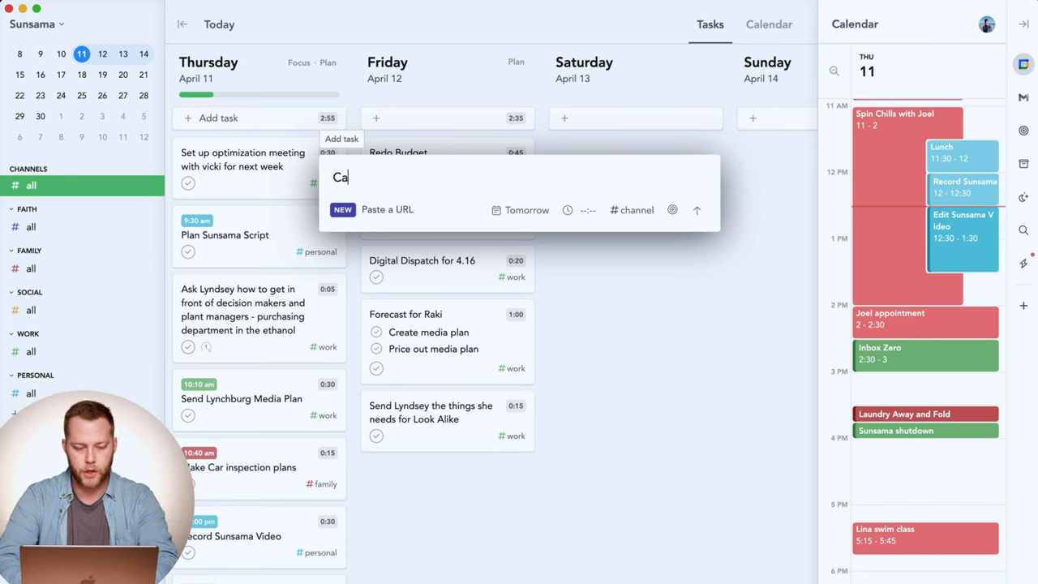
type("ll Sam")
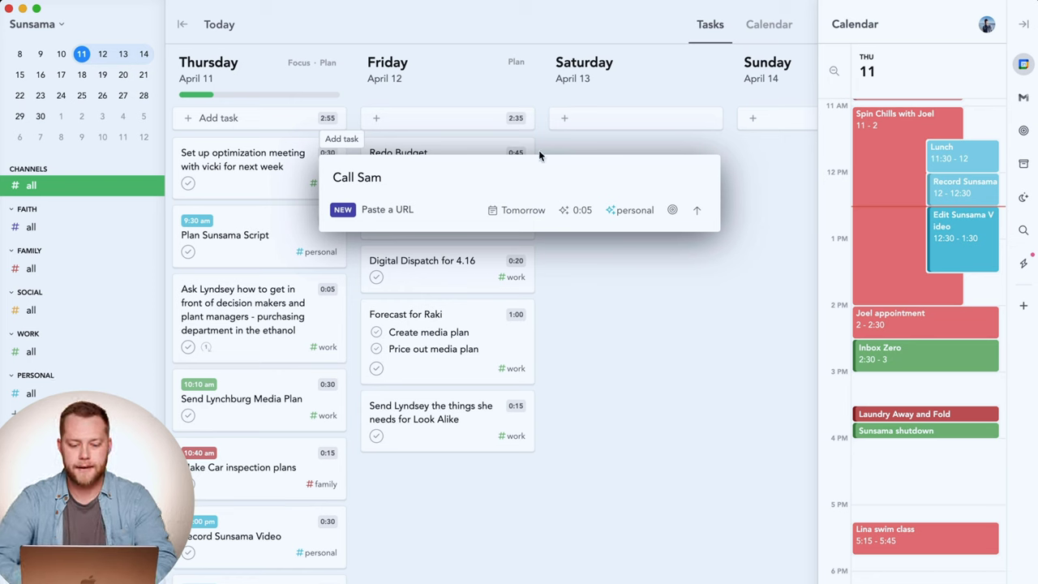
- Assign the new call task to the social channel, and switch it to family using an inline #family tag
left_click(647, 218)
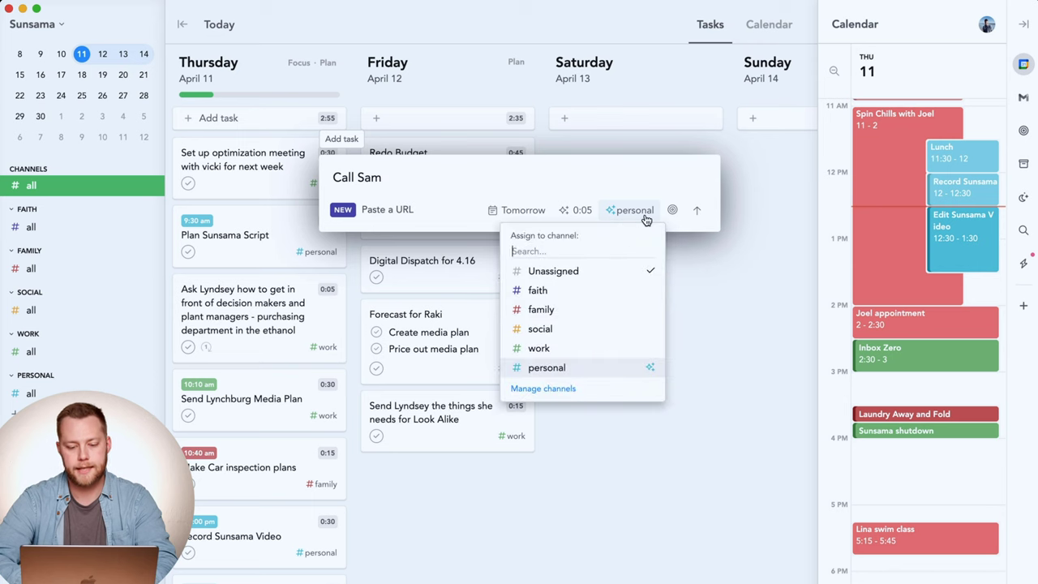
left_click(560, 331)
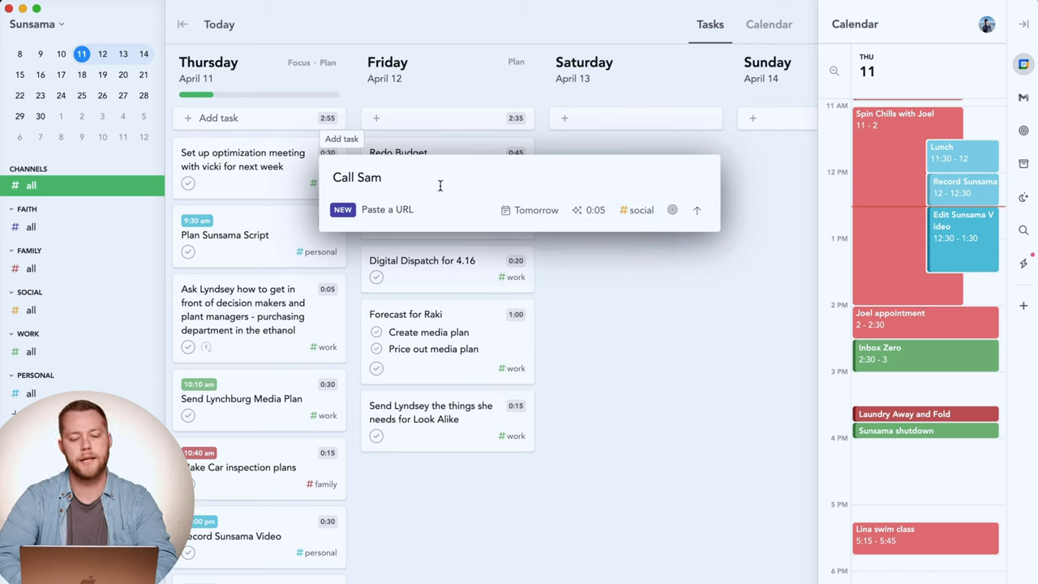
left_click(532, 212)
left_click(494, 180)
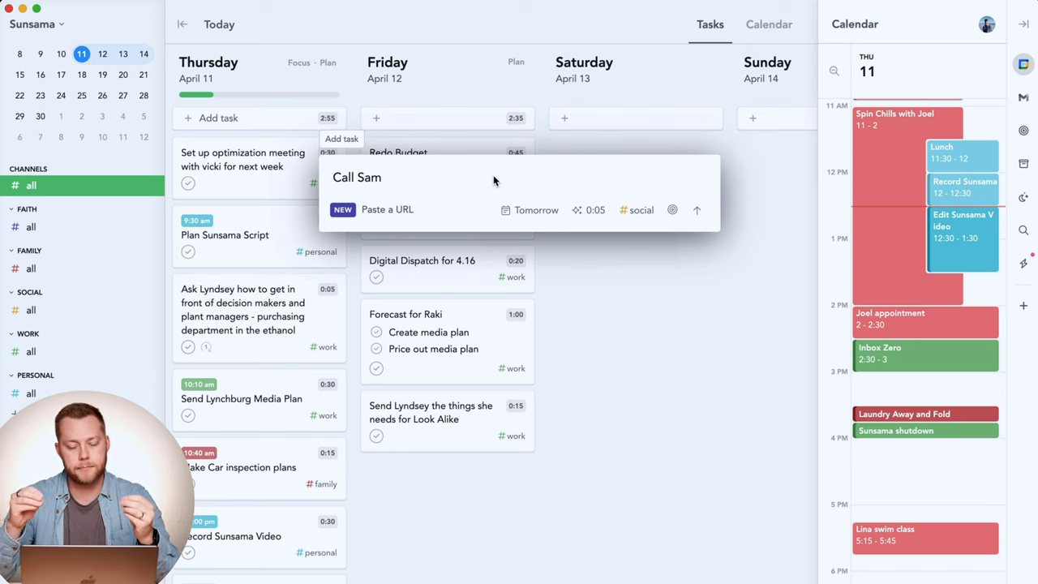
type("#fam")
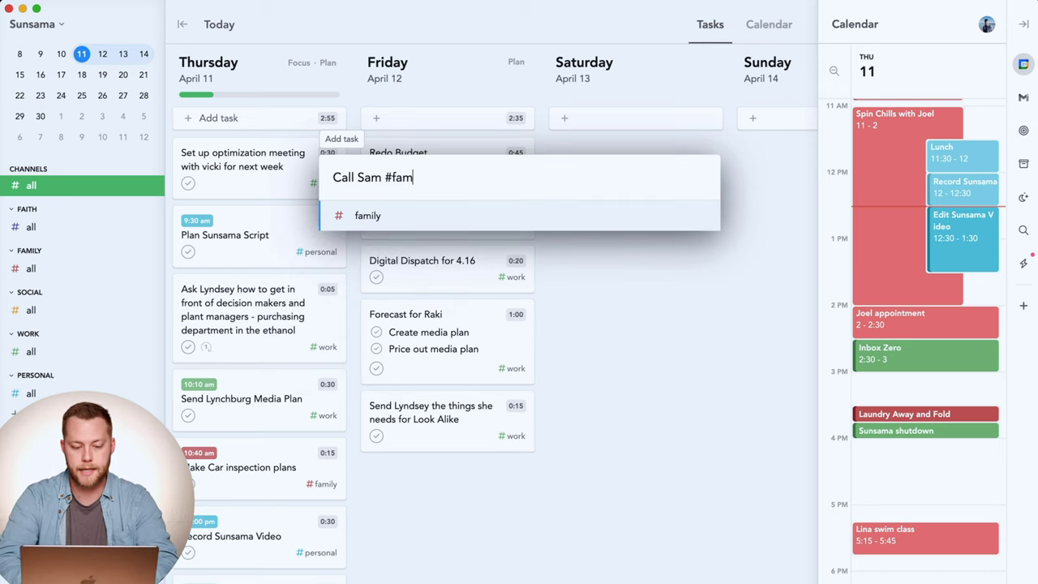
key("Return")
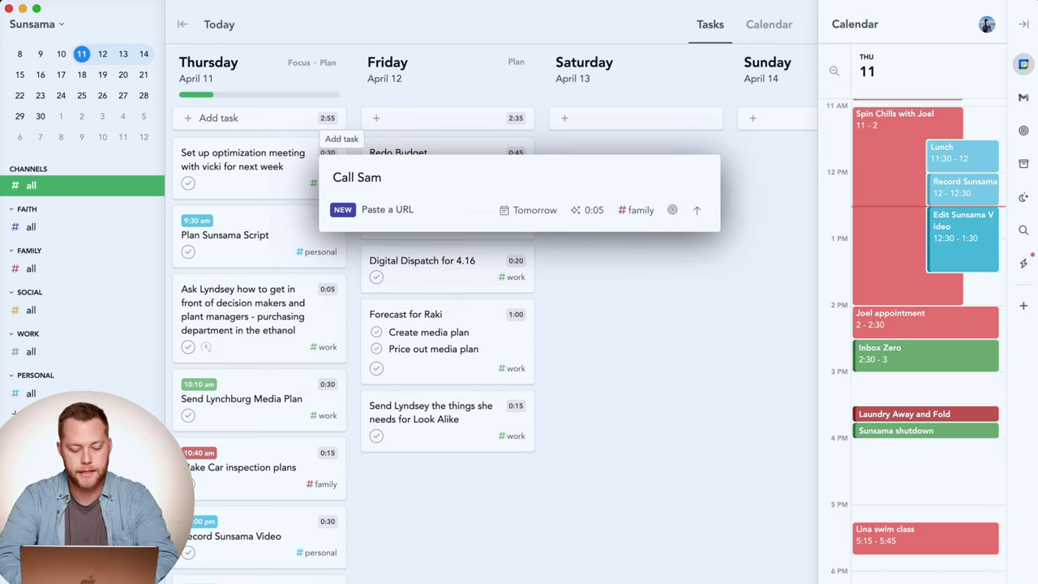
type("@2pm")
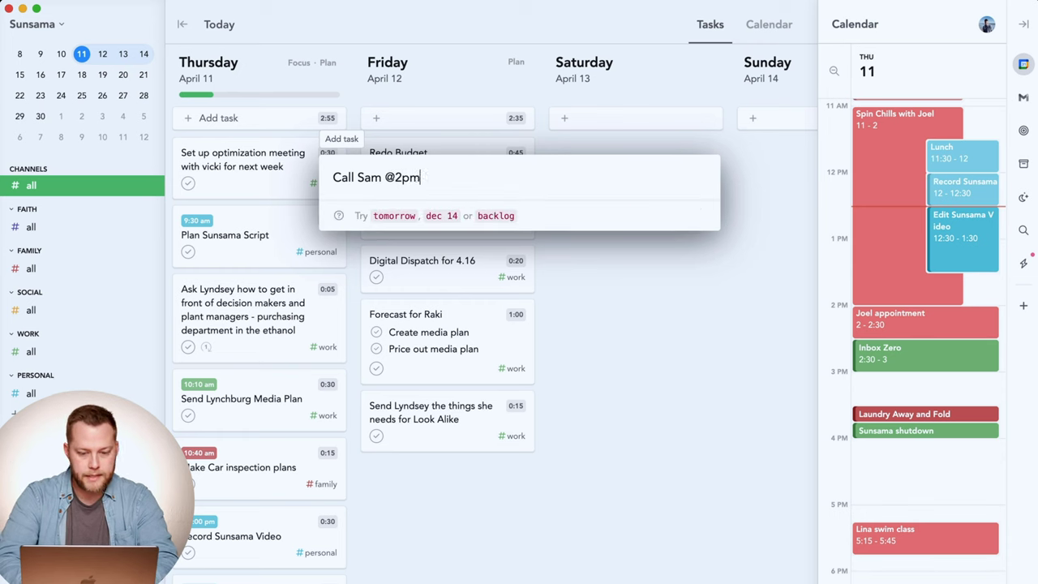
key("BackSpace")
key("BackSpace")
key("BackSpace")
type("tomo")
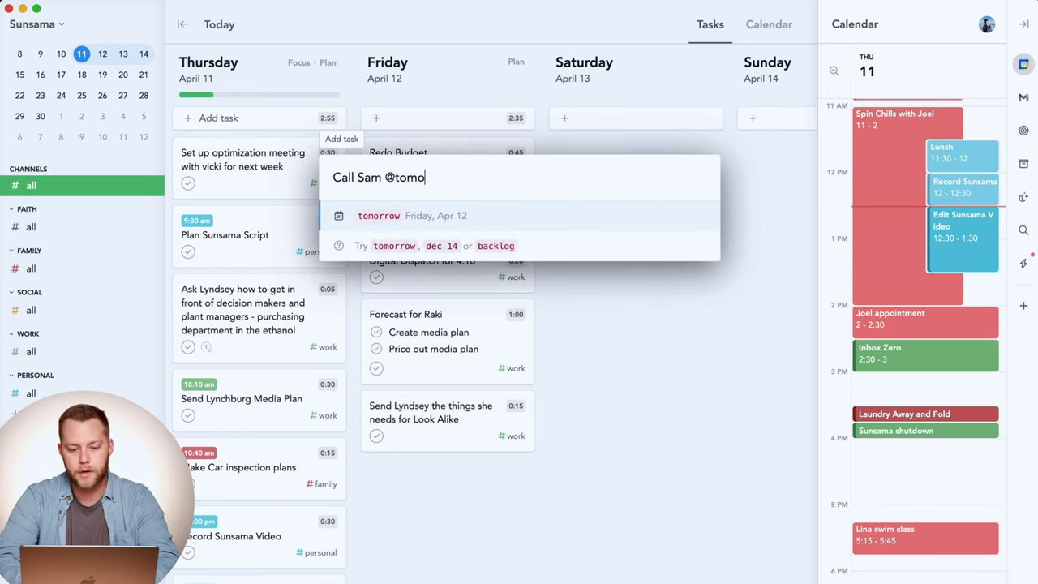
key("Return")
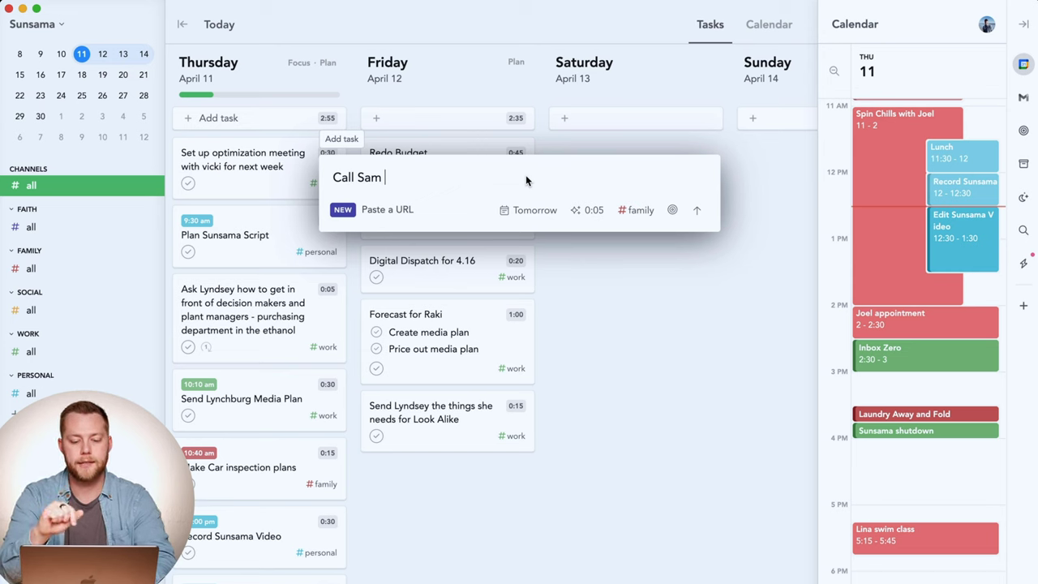
- Set the call task's planned time to 15 min and its channel to faith, and create it
left_click(593, 212)
left_click(572, 324)
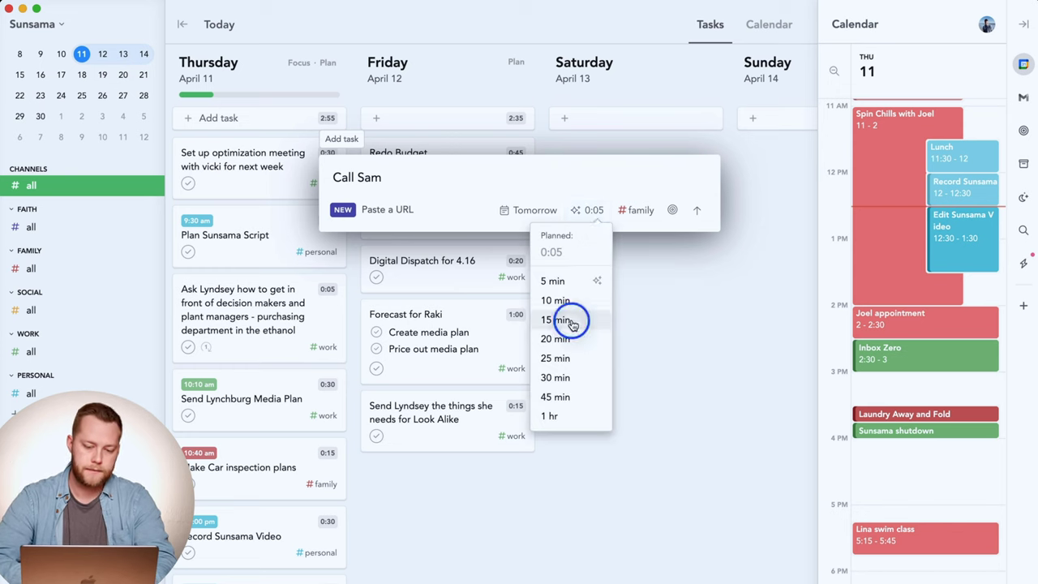
left_click(645, 213)
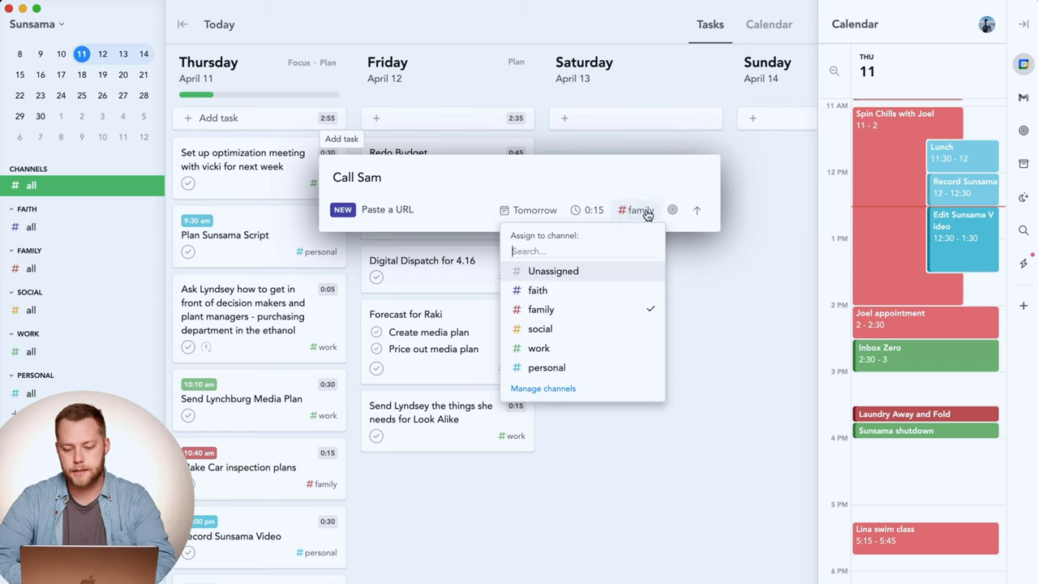
left_click(577, 292)
left_click(516, 176)
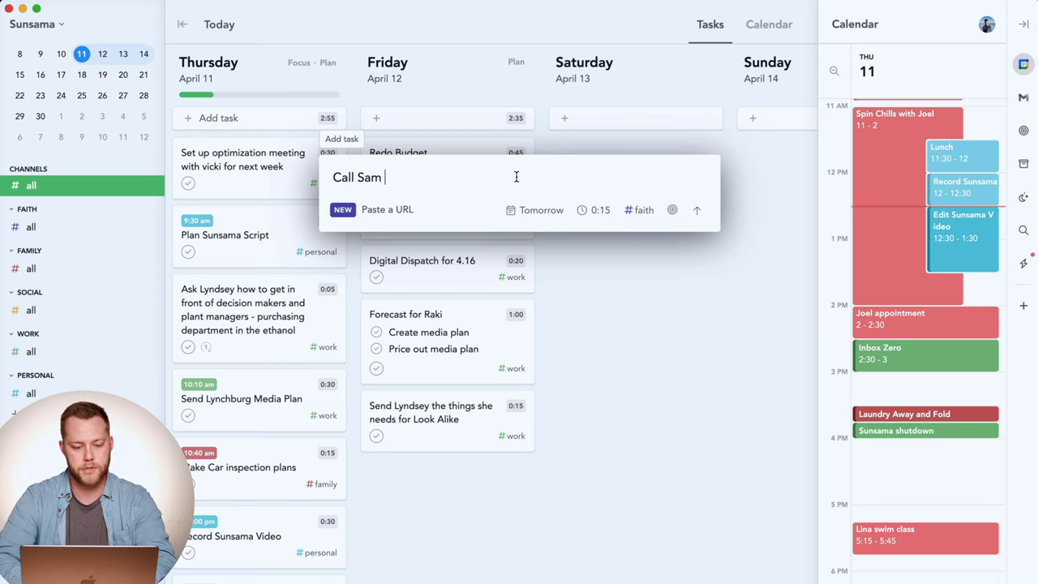
key("Return")
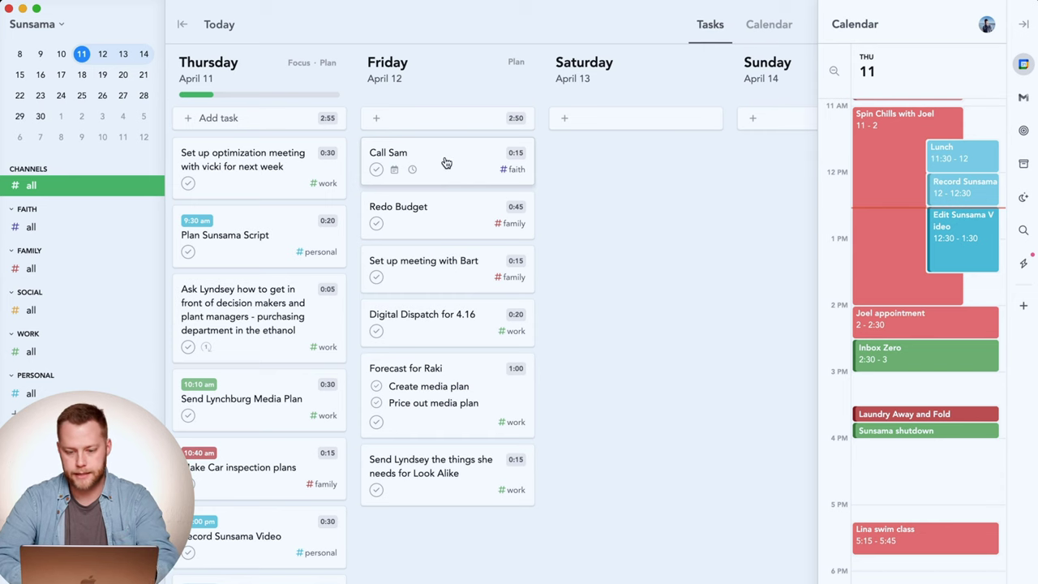
- Bring Friday, April 12 into focus and schedule the call task on its calendar at 9:00 am
left_click(388, 67)
scroll(918, 283, "up", 1)
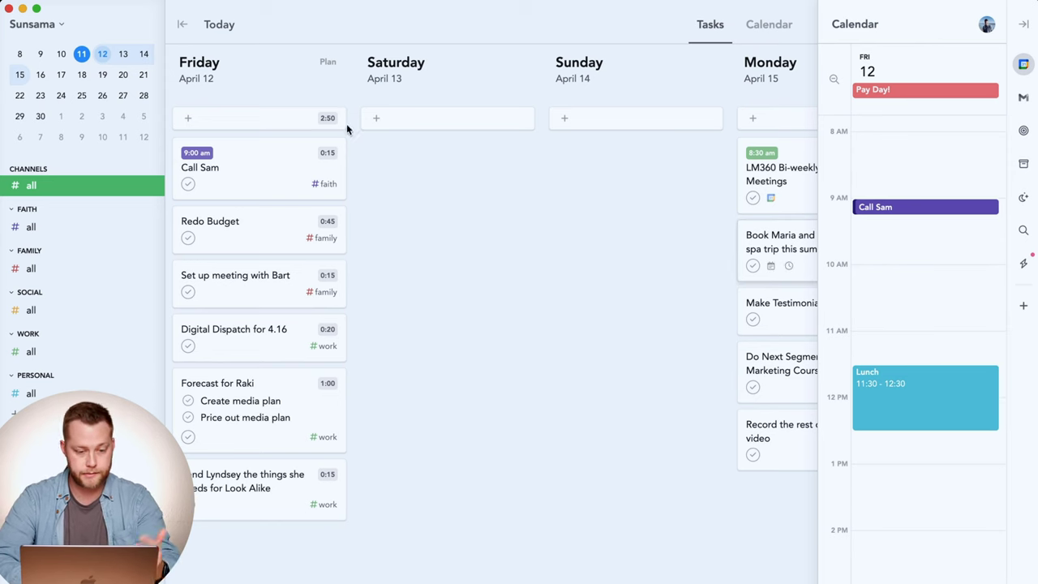
scroll(269, 167, "left", 5)
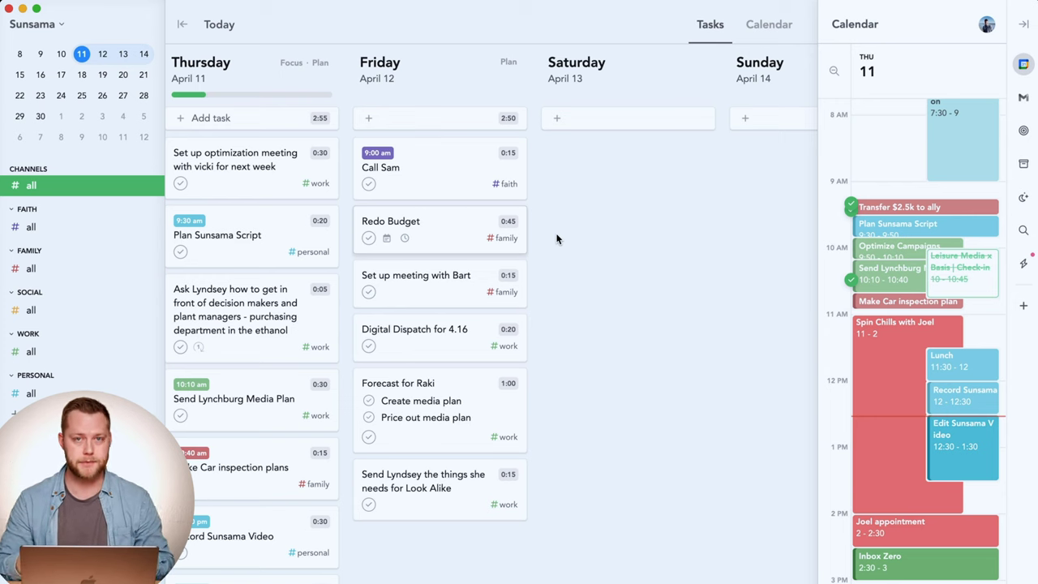
- Examine the Today in review breakdown of time spent and the lists of tasks worked on and not reached
scroll(271, 378, "down", 5)
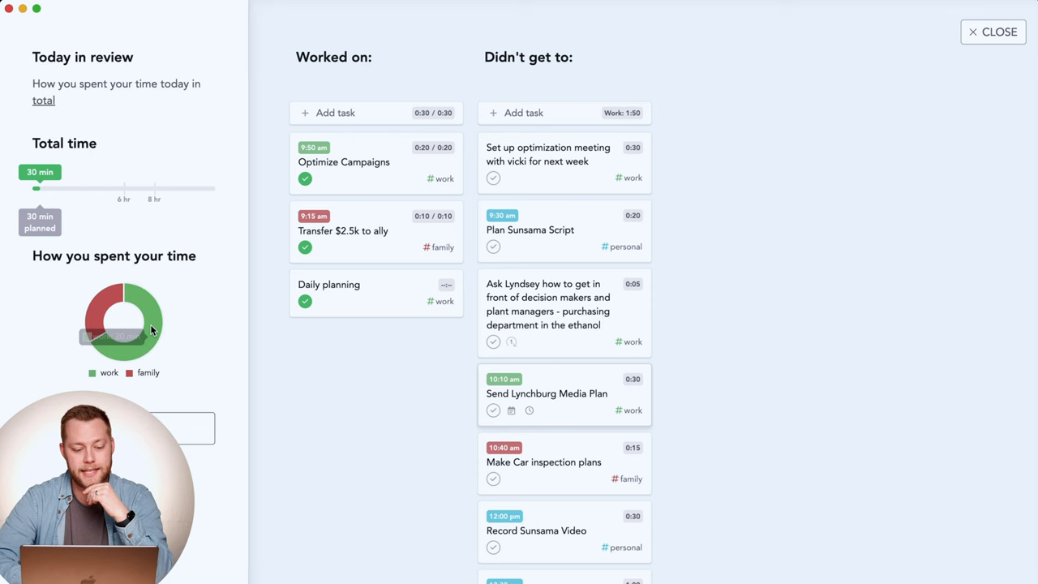
mouse_move(90, 309)
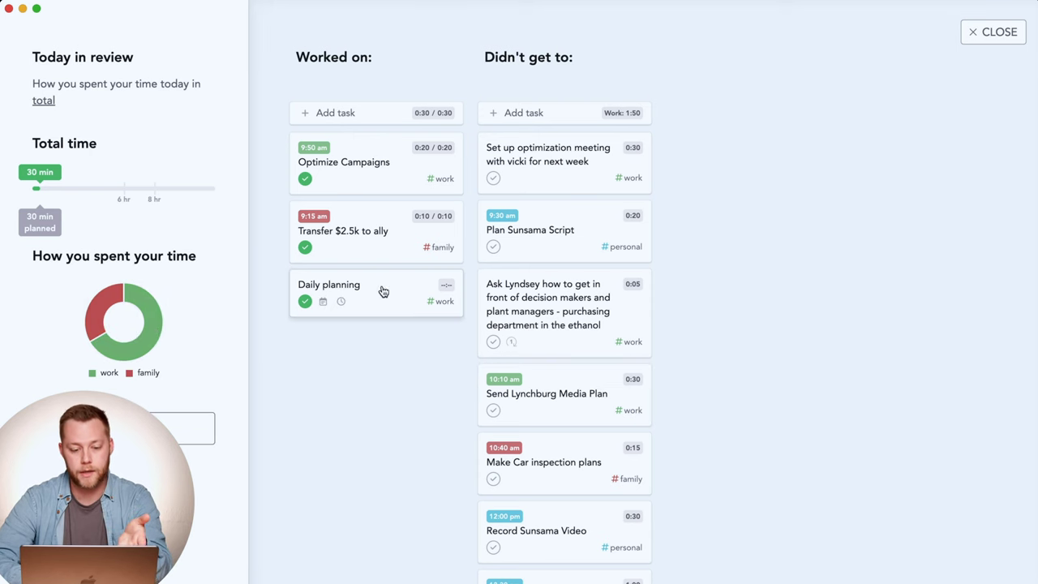
scroll(568, 320, "down", 5)
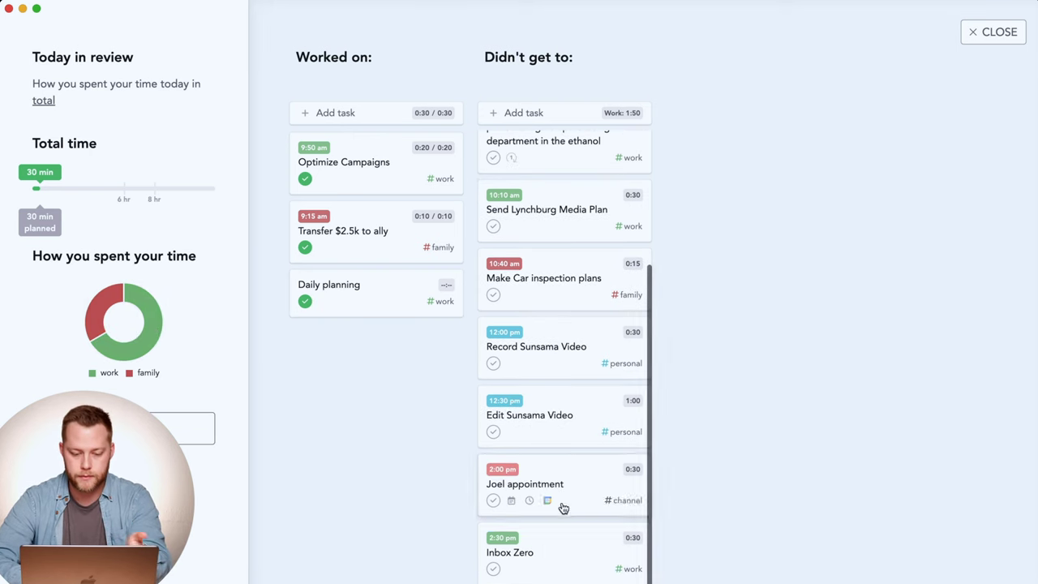
- Continue from the day's review to the worked-on summary, wrap up the daily shutdown and close its closing page
left_click(181, 435)
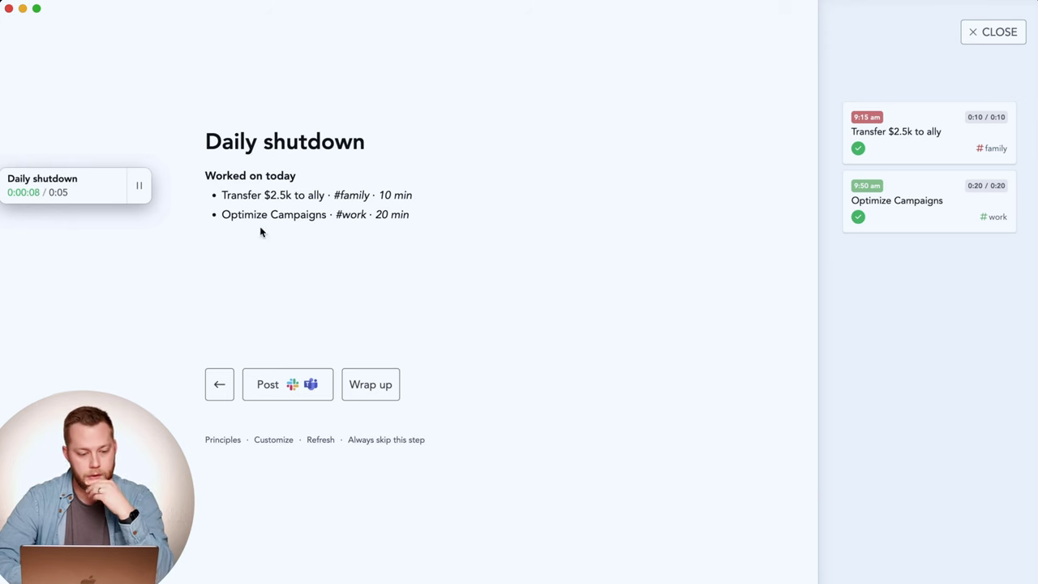
mouse_move(105, 174)
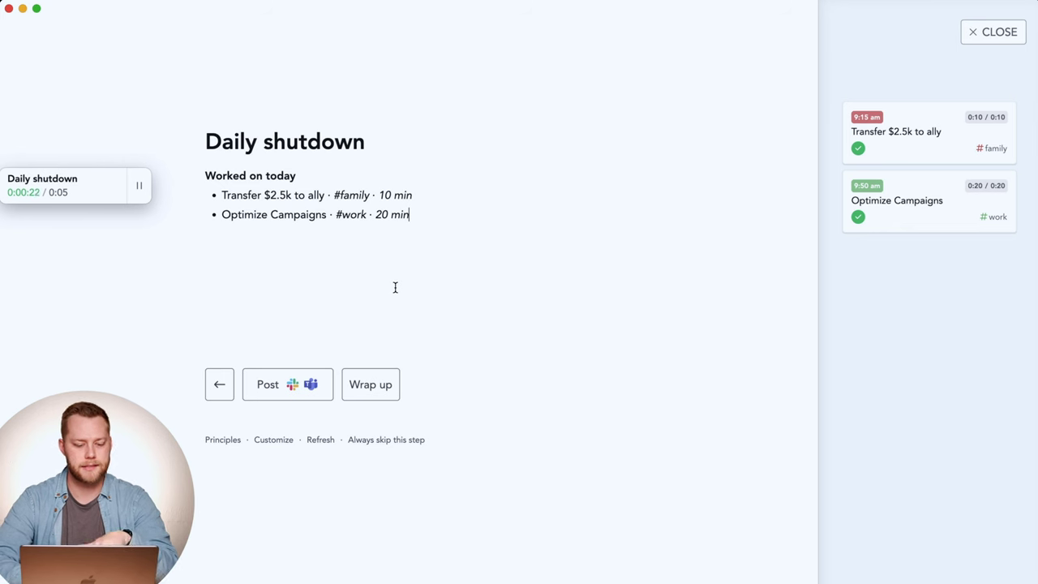
left_click(377, 388)
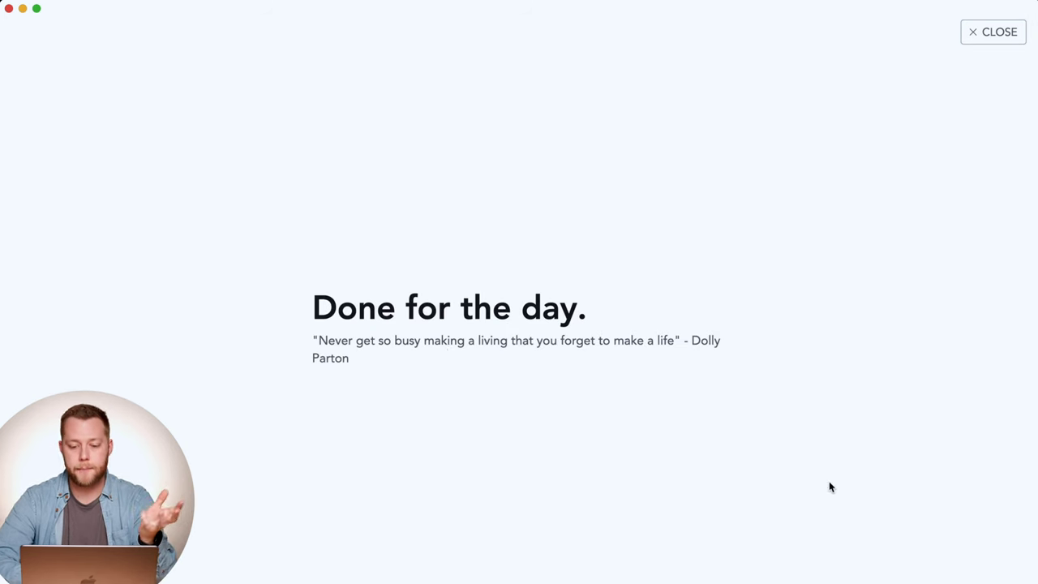
left_click(1011, 34)
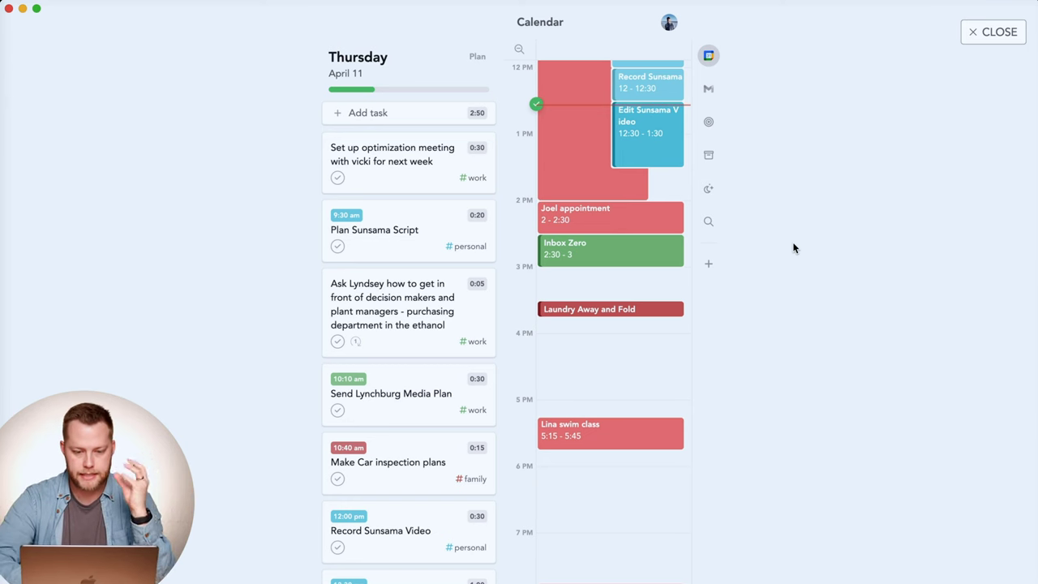
- Look over Thursday, April 11's task list beside its calendar in the focus view, and leave that view
scroll(461, 348, "down", 3)
scroll(461, 348, "up", 3)
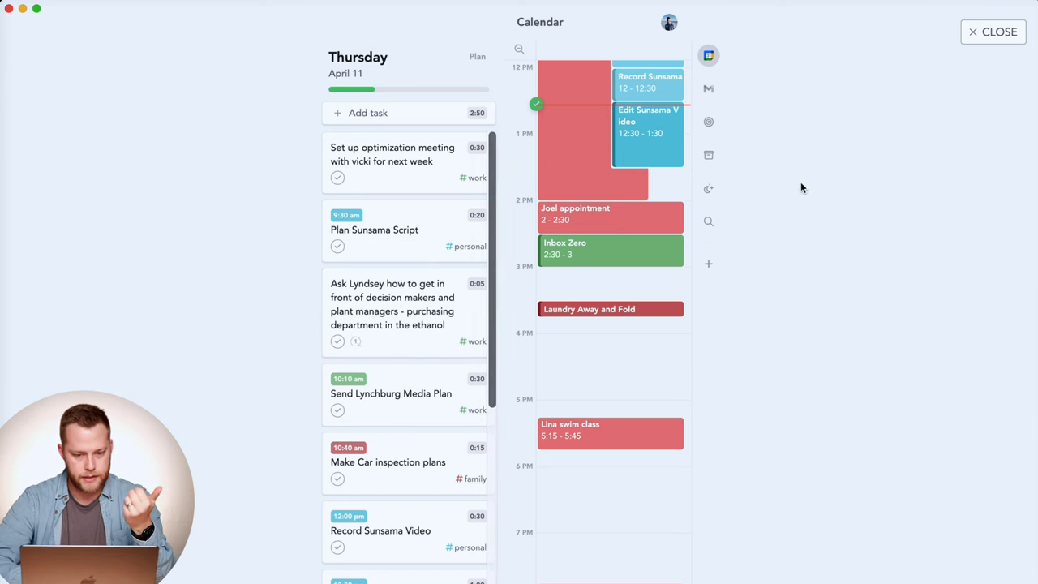
scroll(421, 233, "down", 2)
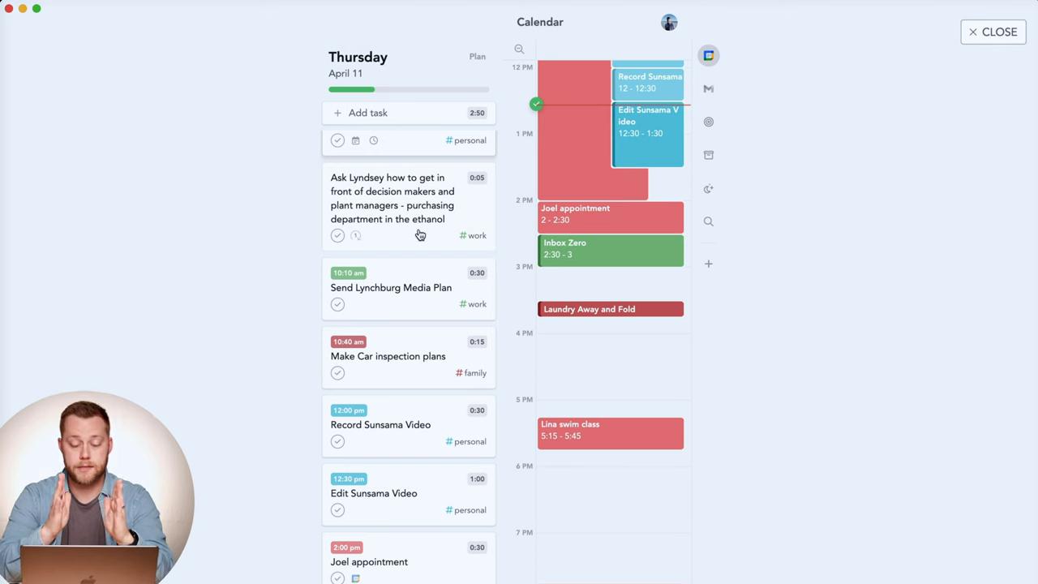
left_click(997, 32)
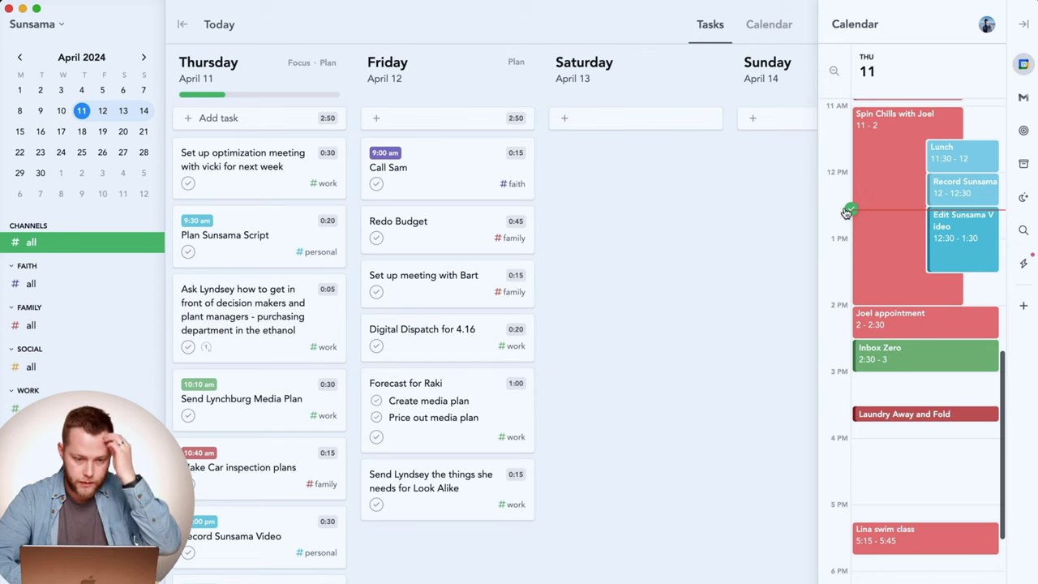
- Examine the April 8–14 week calendar alongside Thursday's task list
left_click(774, 25)
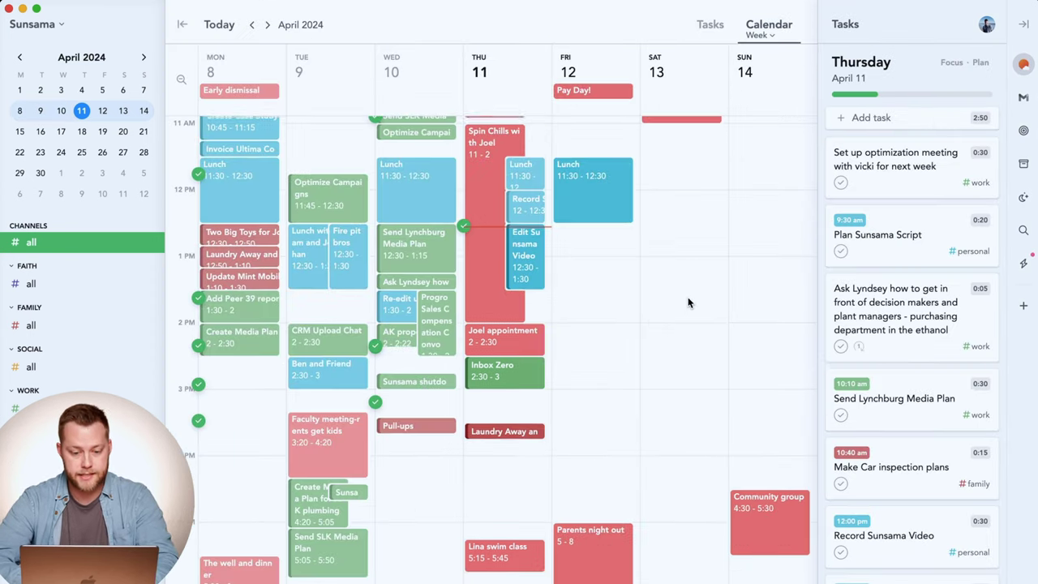
scroll(688, 300, "up", 8)
scroll(688, 275, "down", 3)
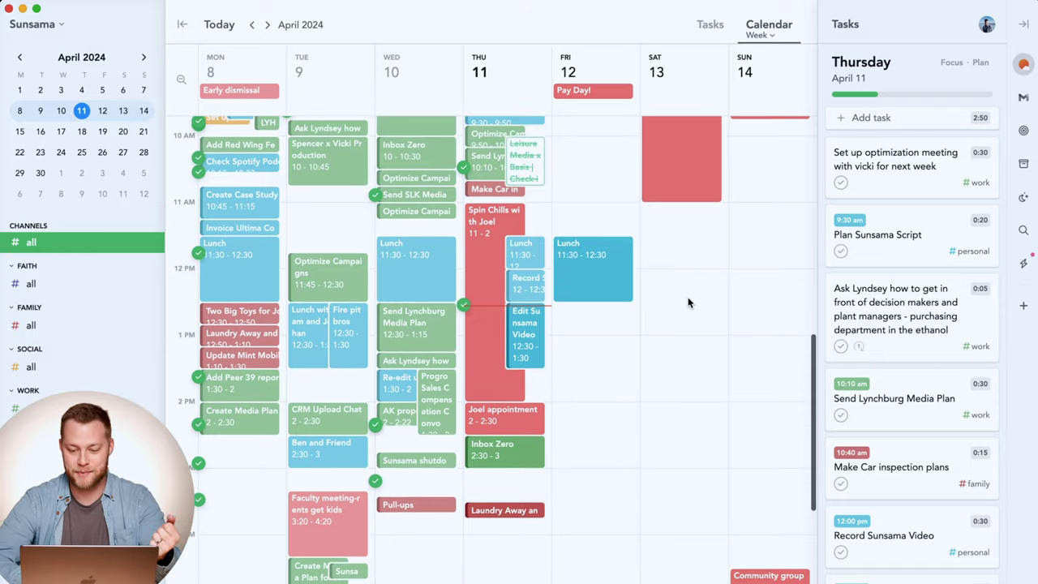
mouse_move(898, 193)
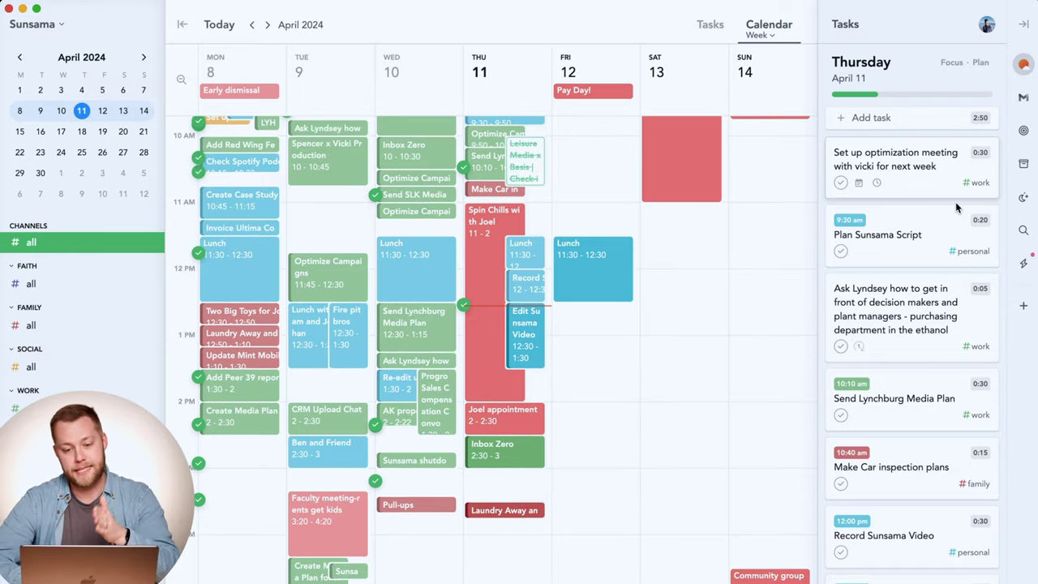
- Return to the task board, start the timer on Send Lynchburg Media Plan and switch its focus view to Pomodoro
left_click(716, 37)
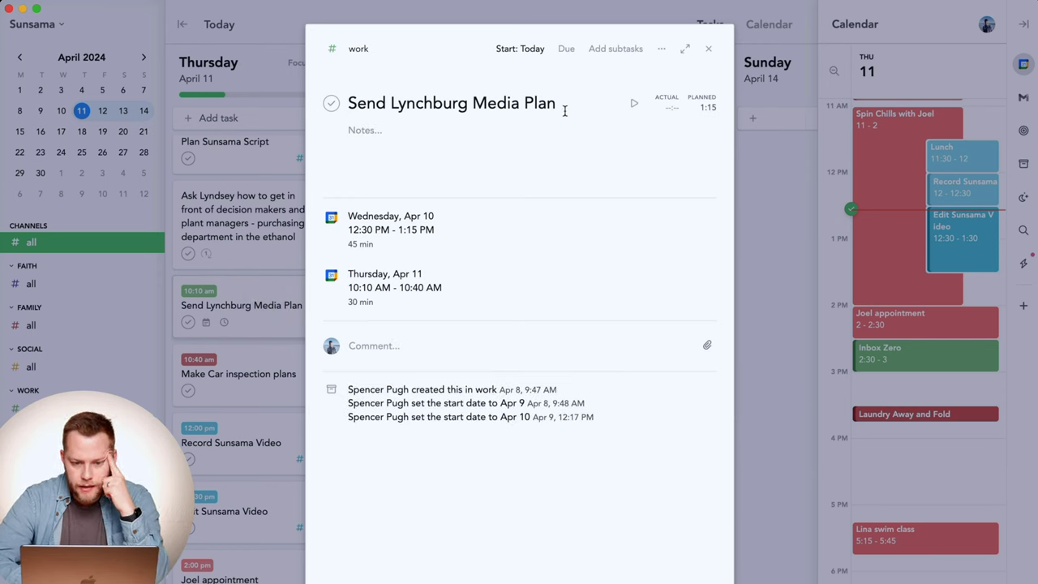
left_click(634, 106)
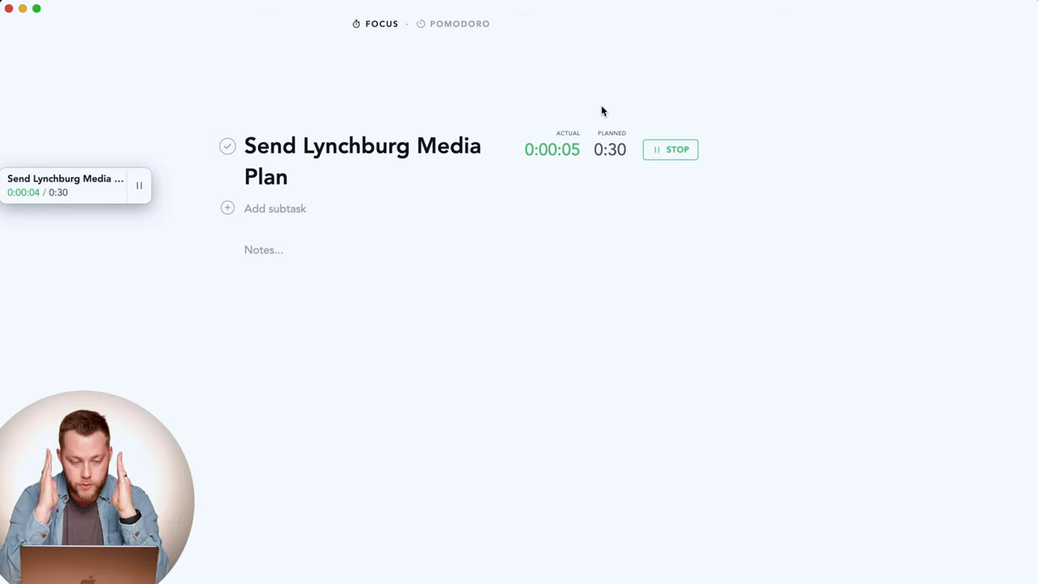
left_click(464, 24)
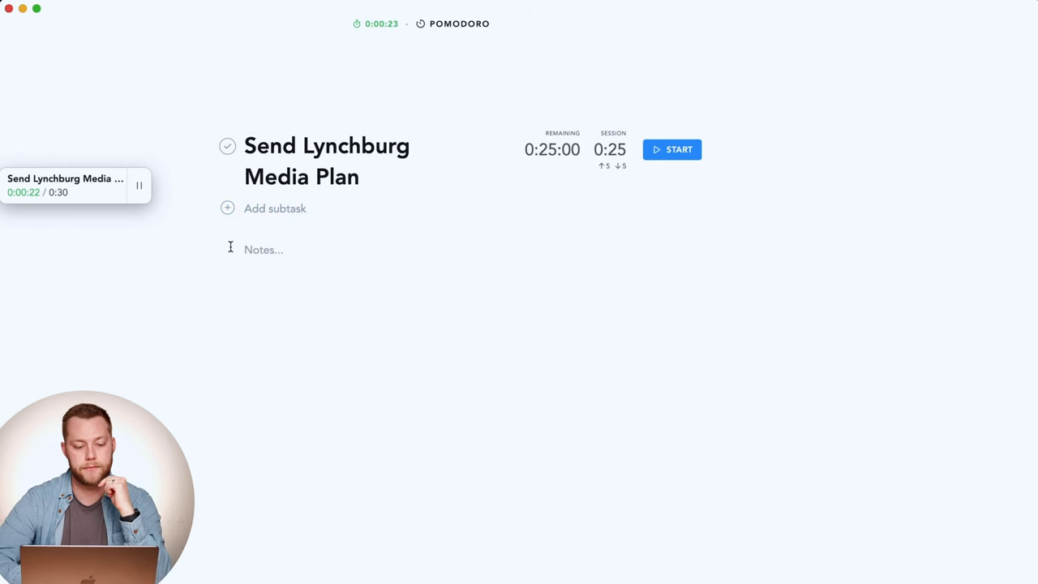
- Move the floating task timer below the session controls and hide it
mouse_move(139, 188)
left_click_drag(138, 188, 809, 320)
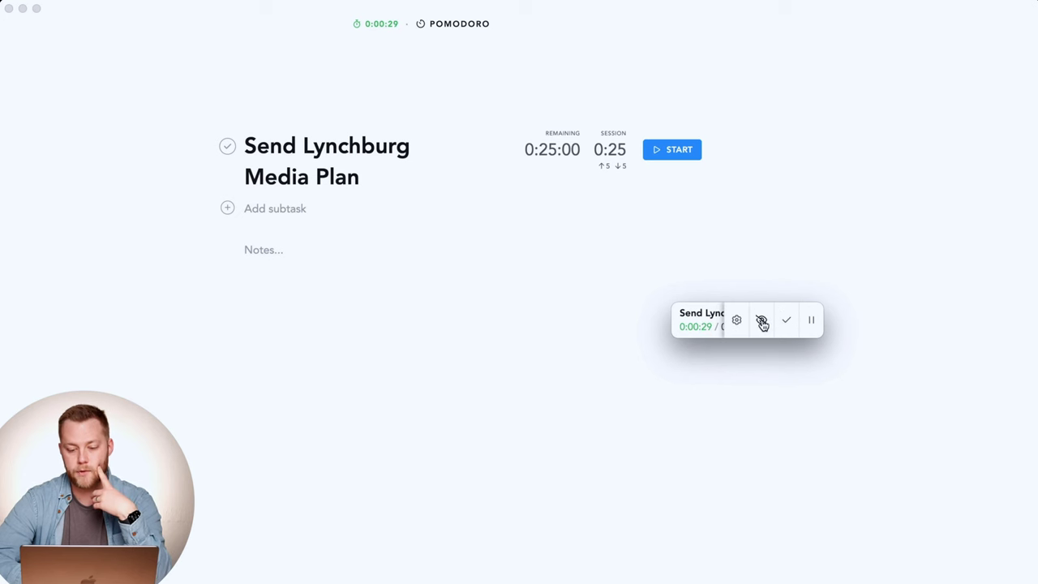
left_click(762, 321)
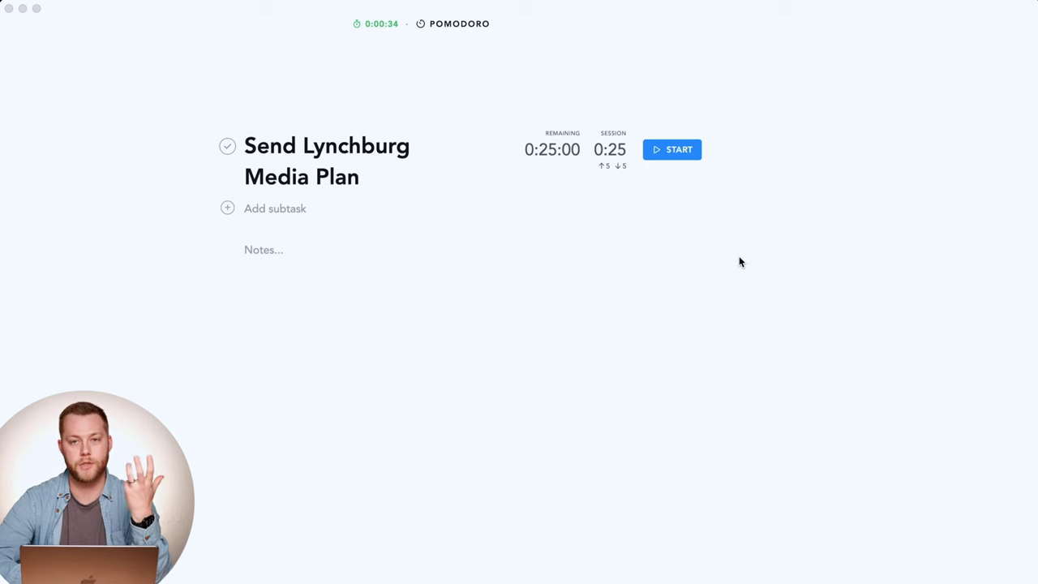
- Try a 25-minute Pomodoro session on the task, pause it to look over the day's calendar, and cancel the session
left_click(678, 154)
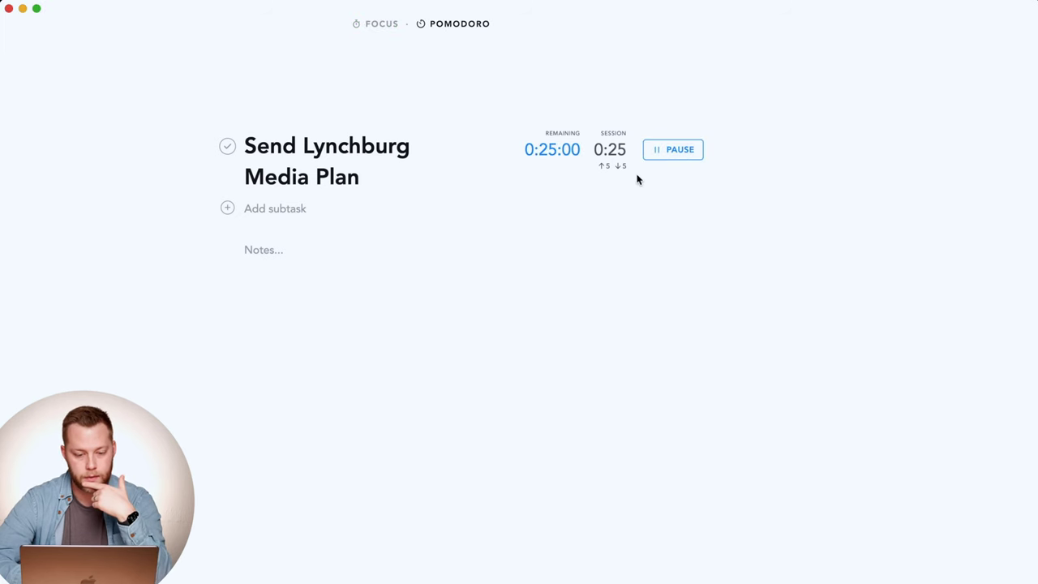
left_click(656, 154)
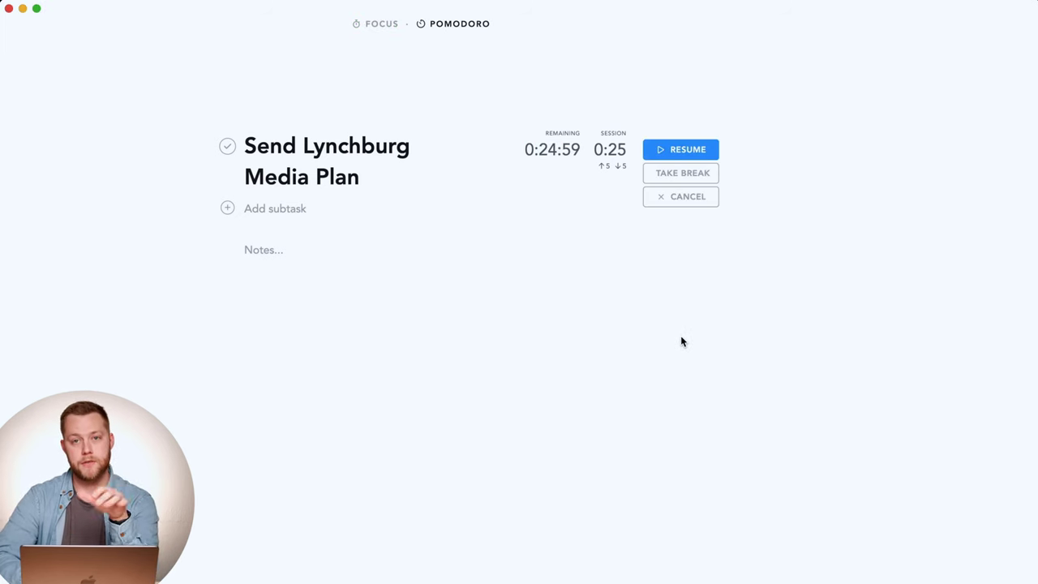
mouse_move(962, 222)
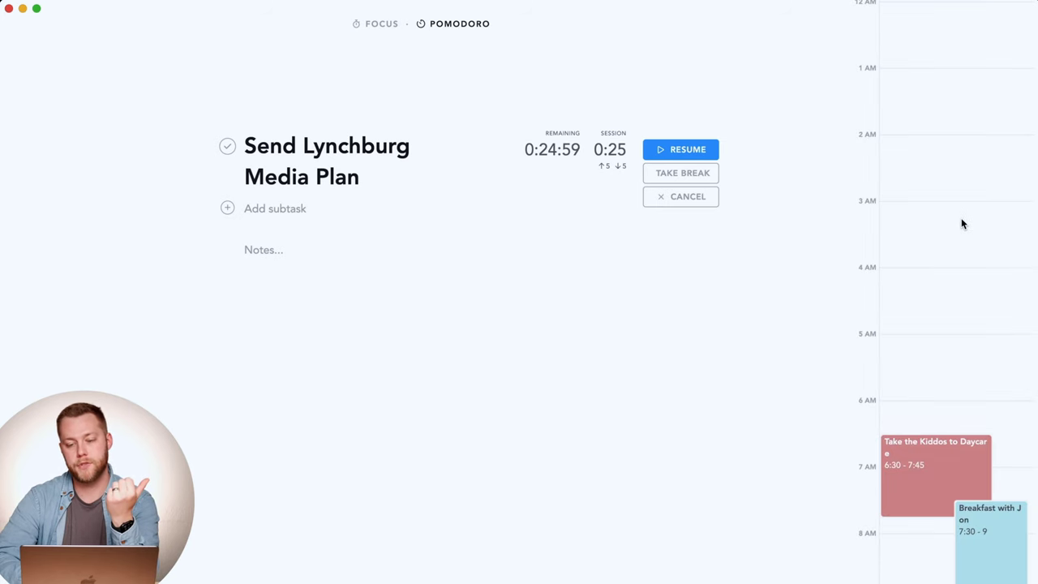
scroll(962, 227, "down", 10)
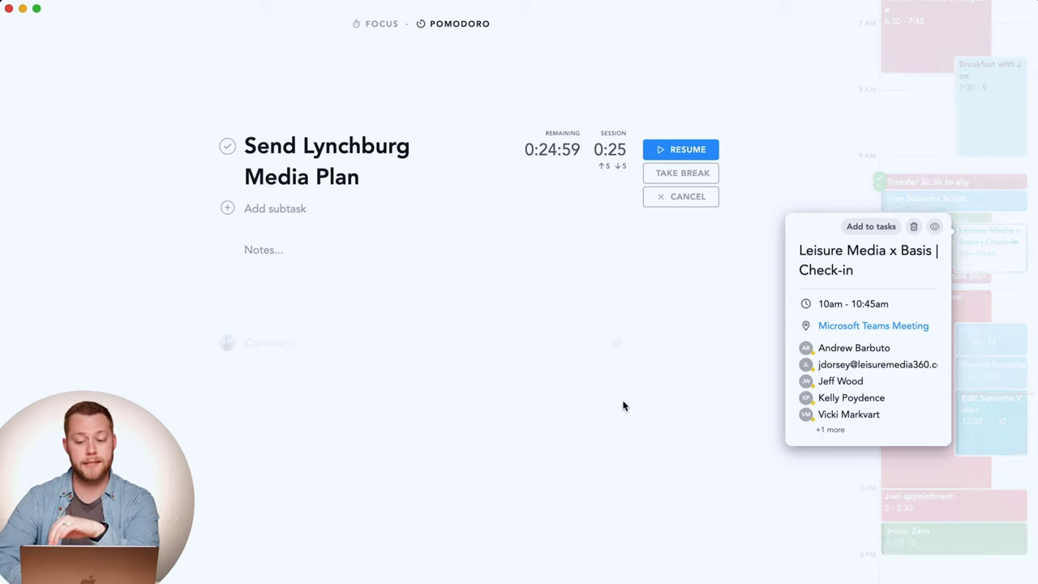
mouse_move(947, 368)
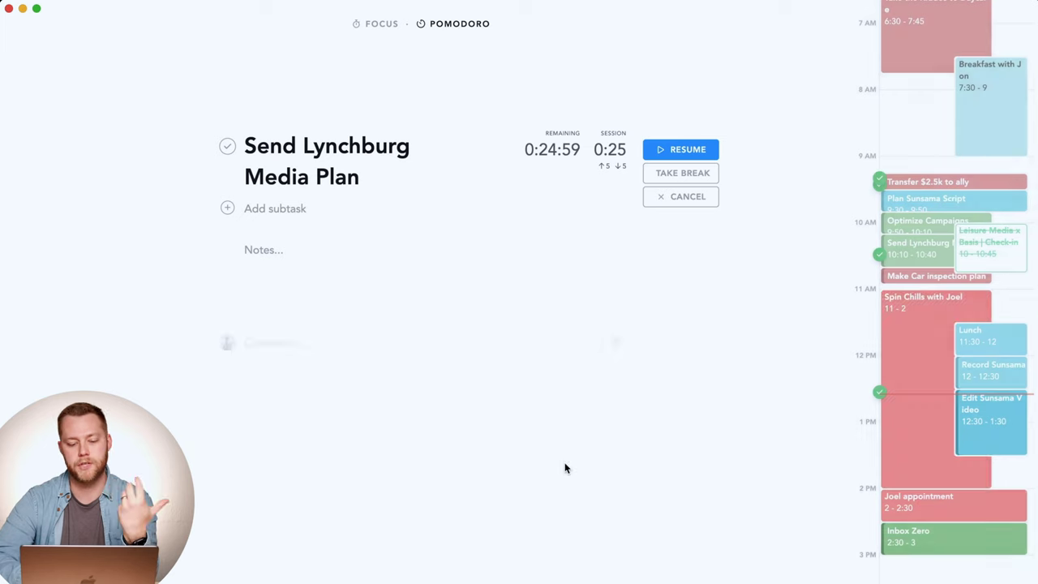
left_click(663, 204)
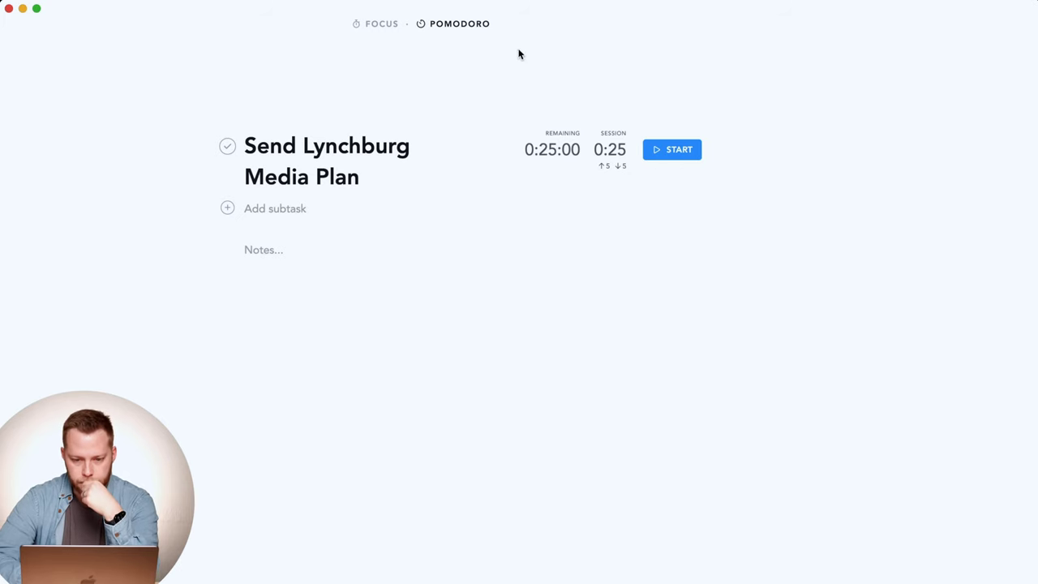
- Switch Send Lynchburg Media Plan back to Focus mode, leave the full-screen view and close the task
left_click(383, 23)
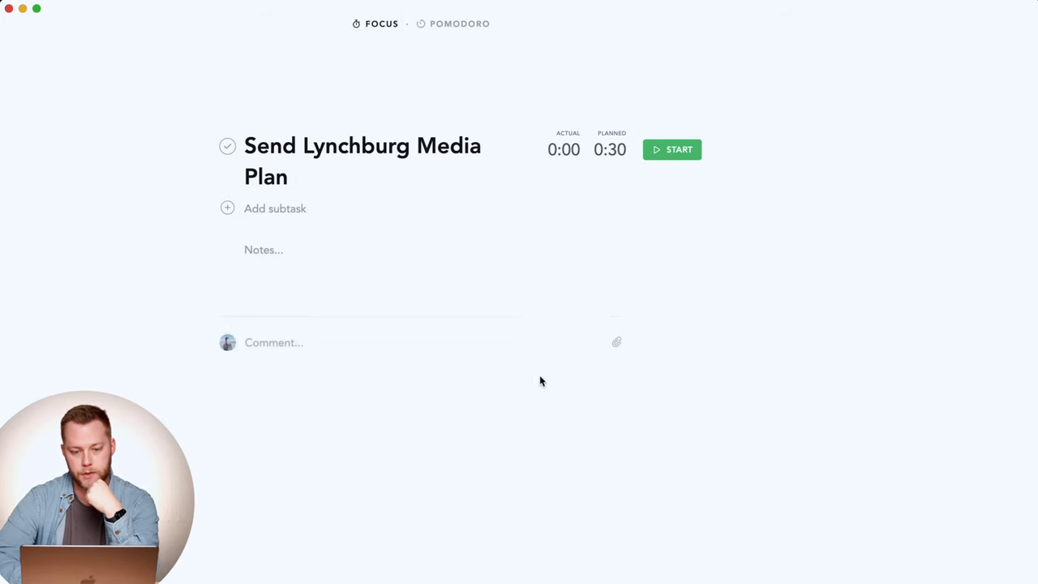
left_click(519, 24)
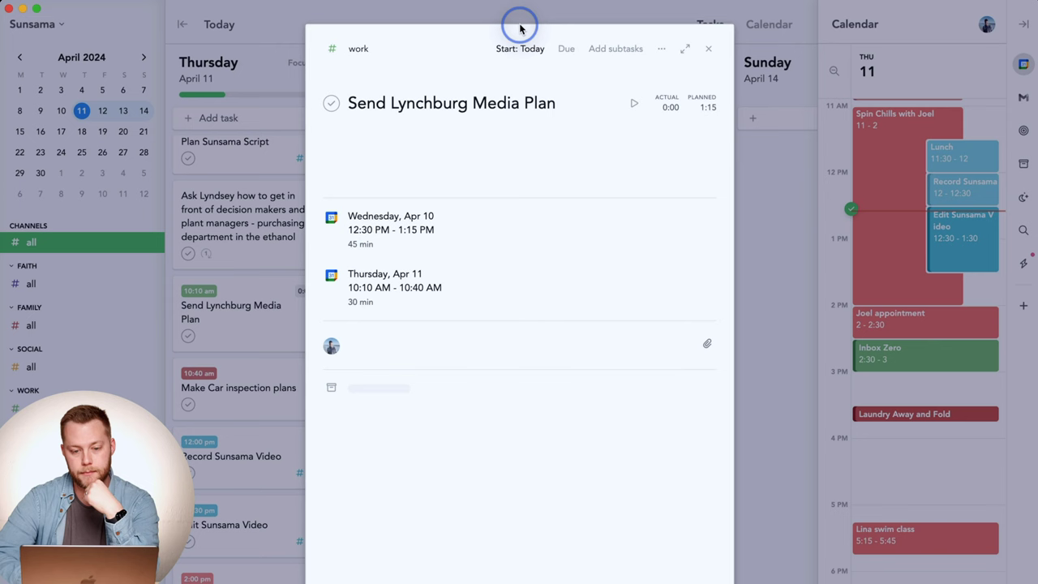
left_click(708, 49)
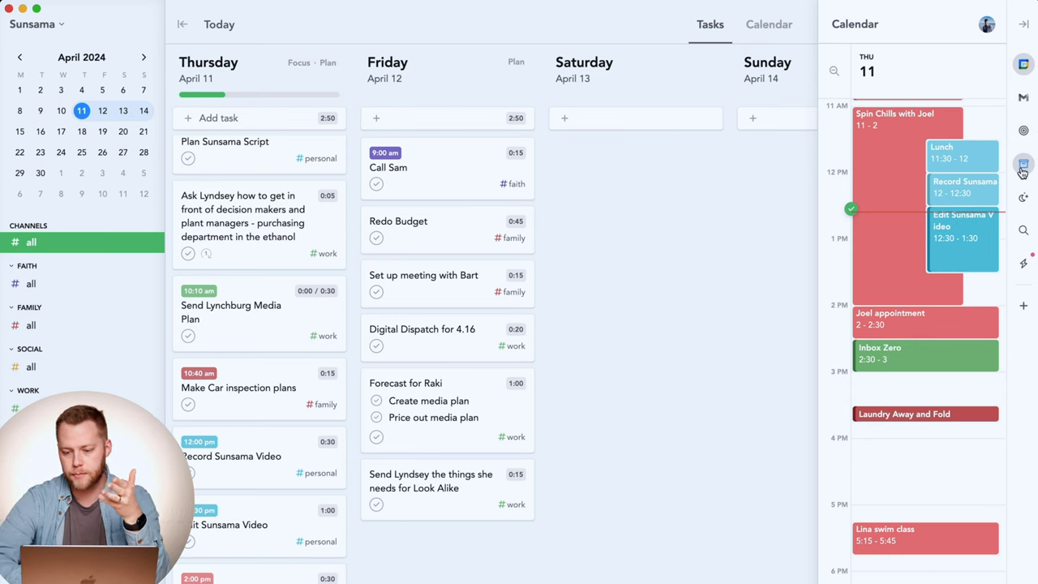
- Add the weekly objective Focus on Family to Friday, April 12's task list, just above Redo Budget
left_click(1023, 132)
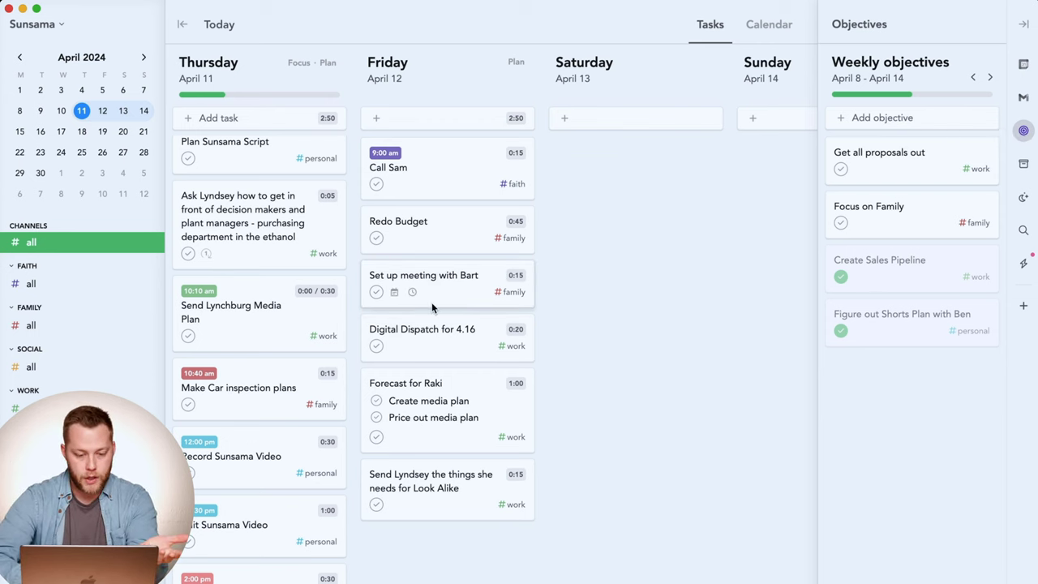
left_click_drag(881, 216, 457, 225)
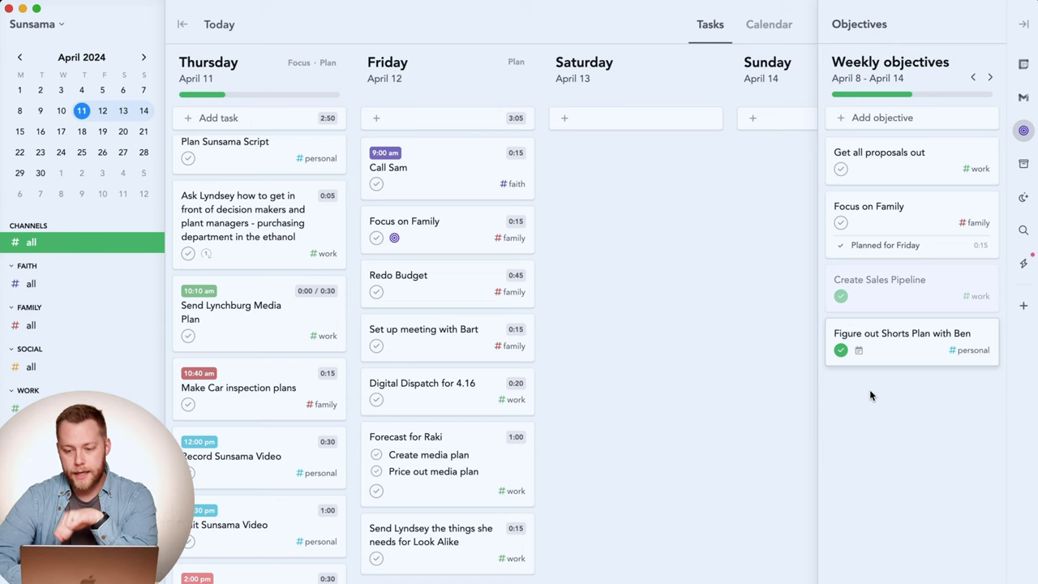
- Compare the Backlog with the Archive and its auto-archive settings
left_click(1024, 165)
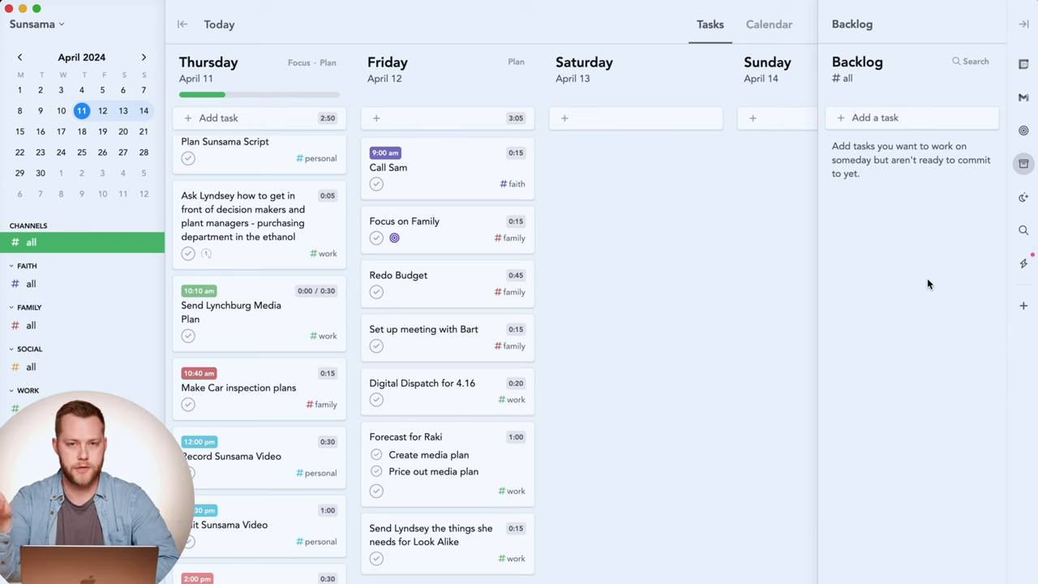
left_click(1022, 199)
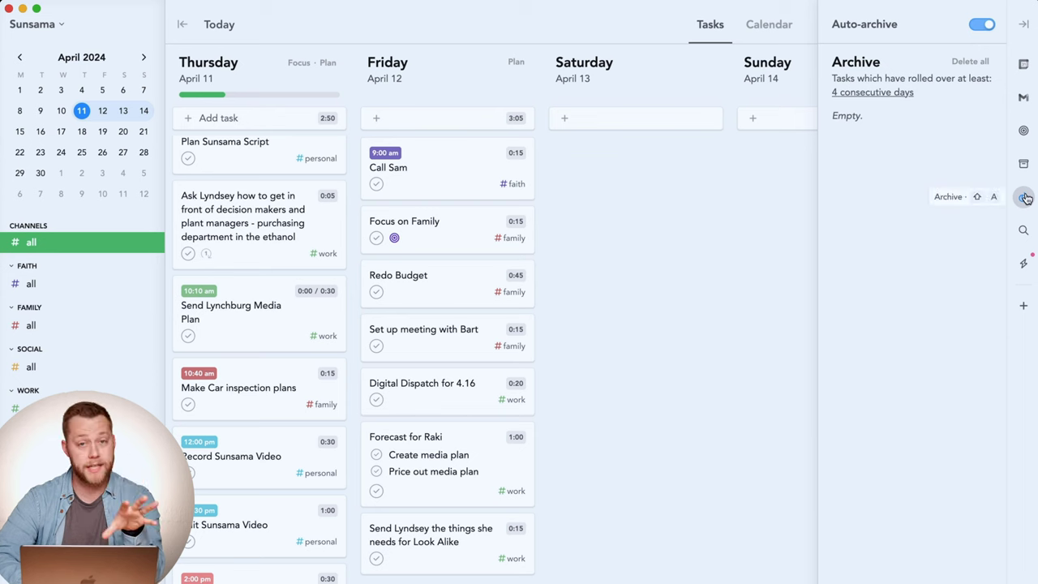
left_click(1023, 164)
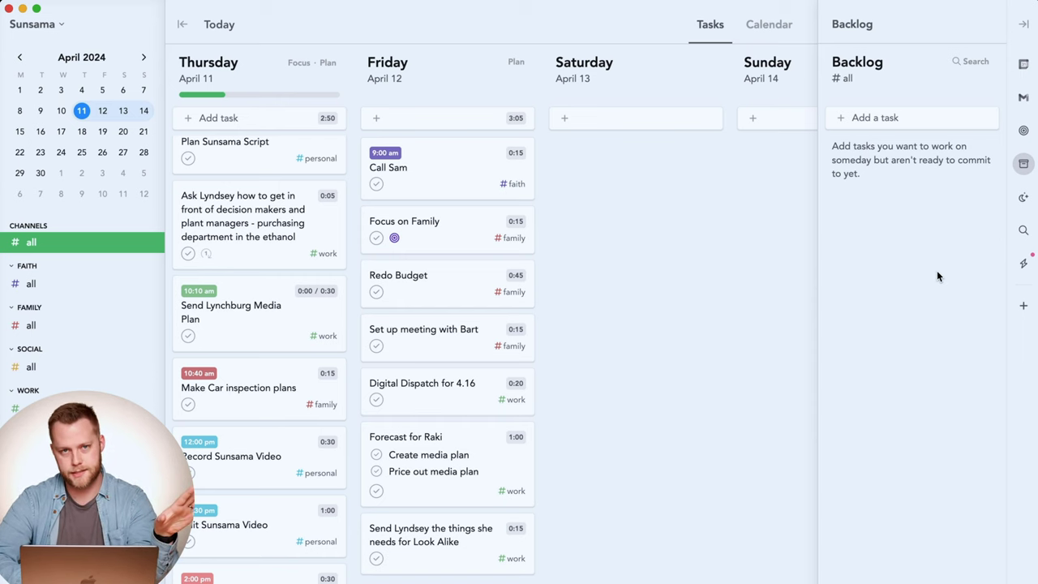
left_click(1022, 198)
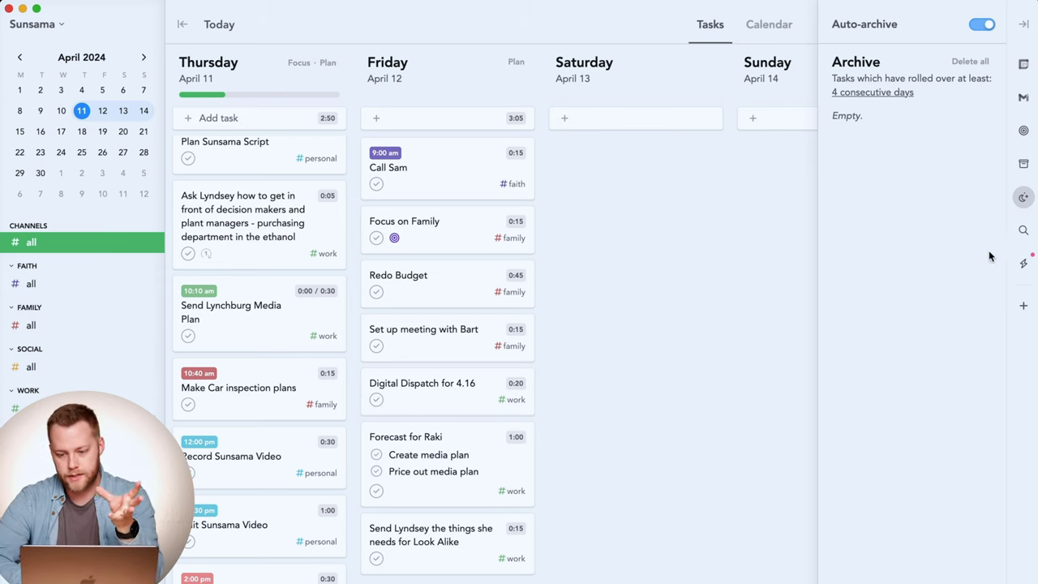
- Turn the Basis Pacing Updates email from the inbox into a task on Friday, April 12, above Focus on Family
left_click(1024, 97)
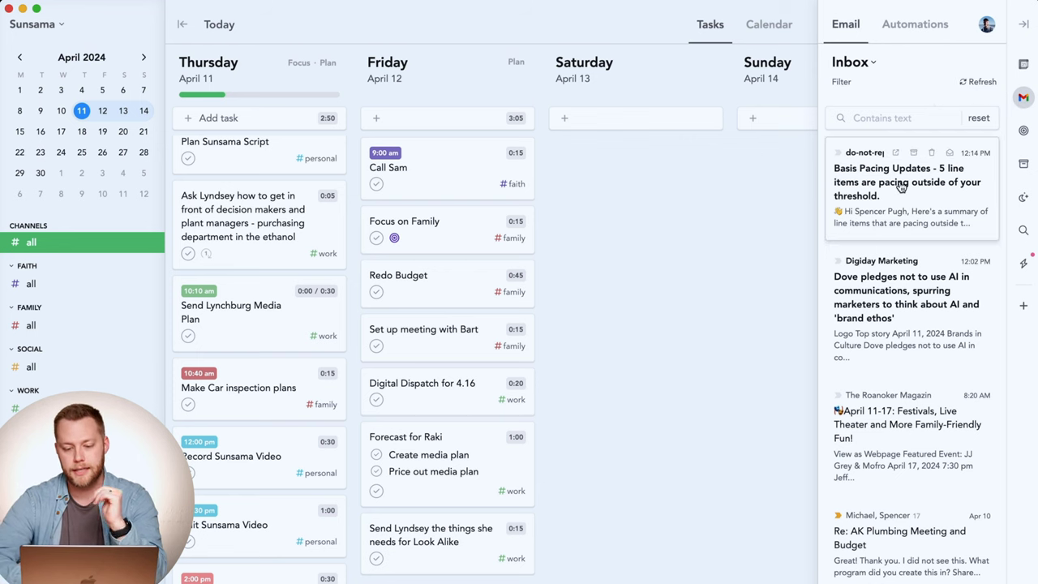
left_click_drag(892, 185, 454, 223)
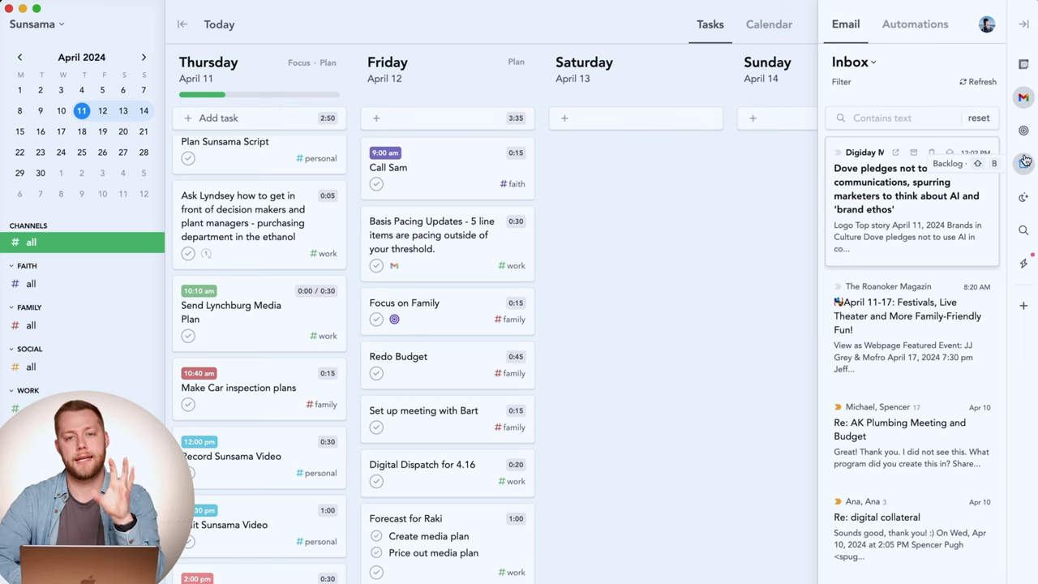
- Look over the day's calendar, weekly objectives, email inbox and latest product updates beside the task board
left_click(1023, 65)
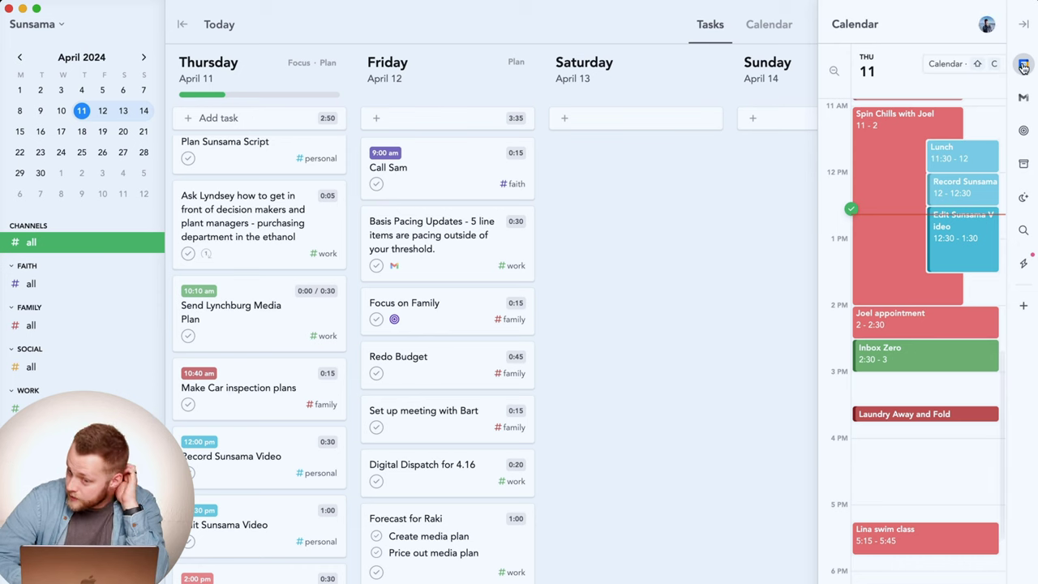
left_click(1023, 130)
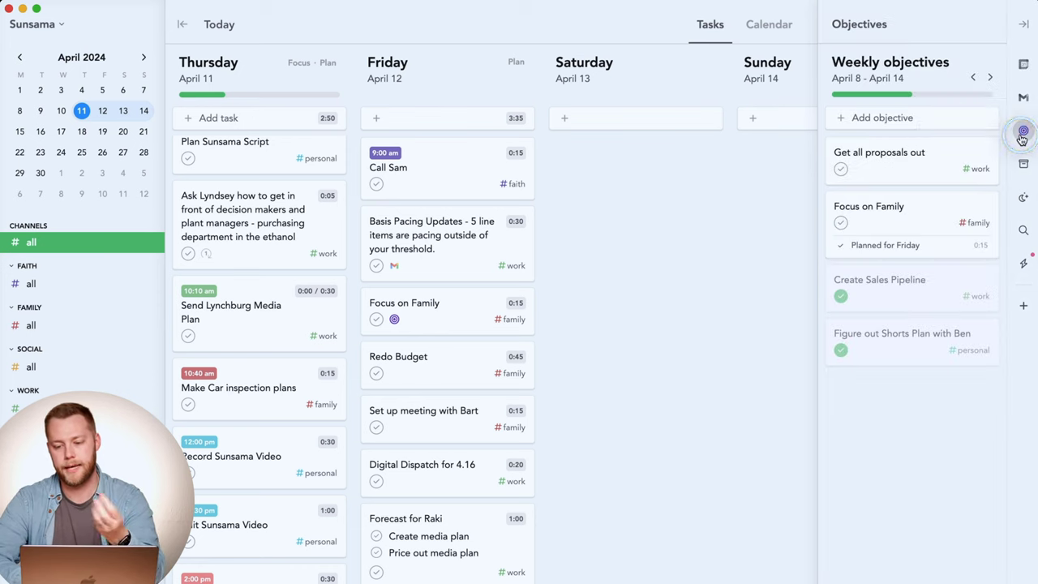
left_click(1023, 65)
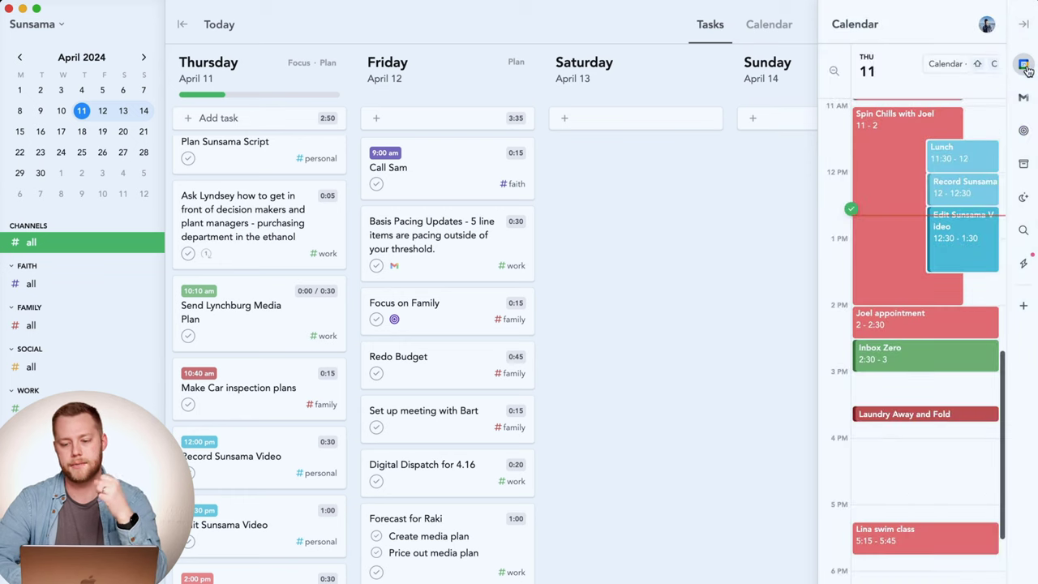
left_click(1024, 98)
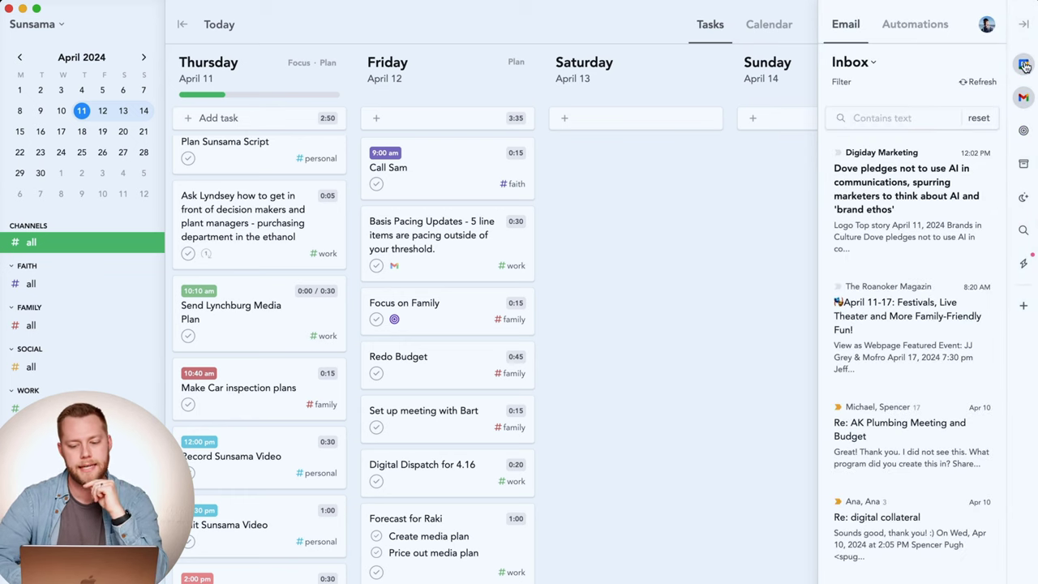
left_click(1024, 65)
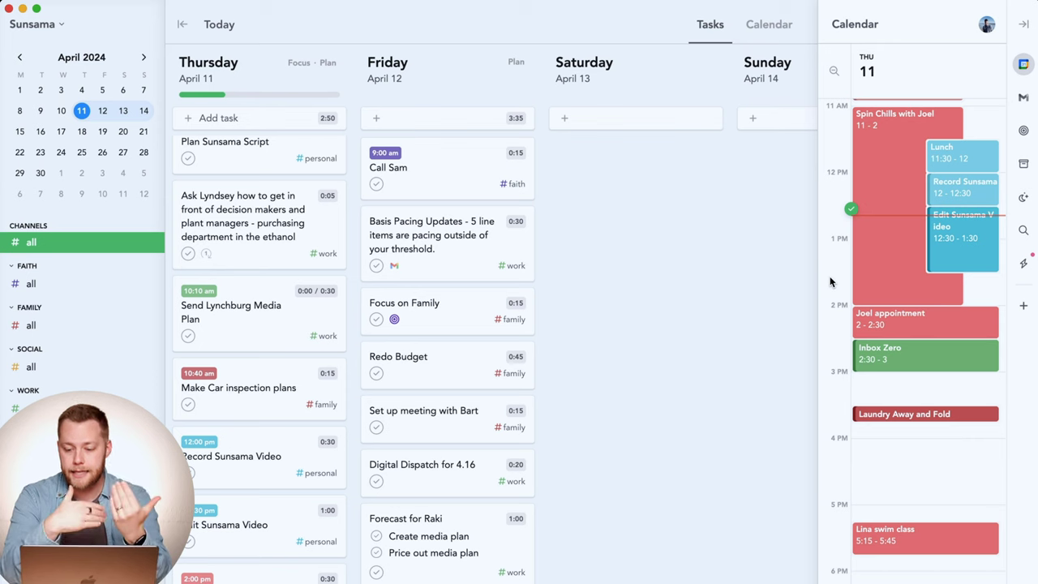
left_click(1023, 261)
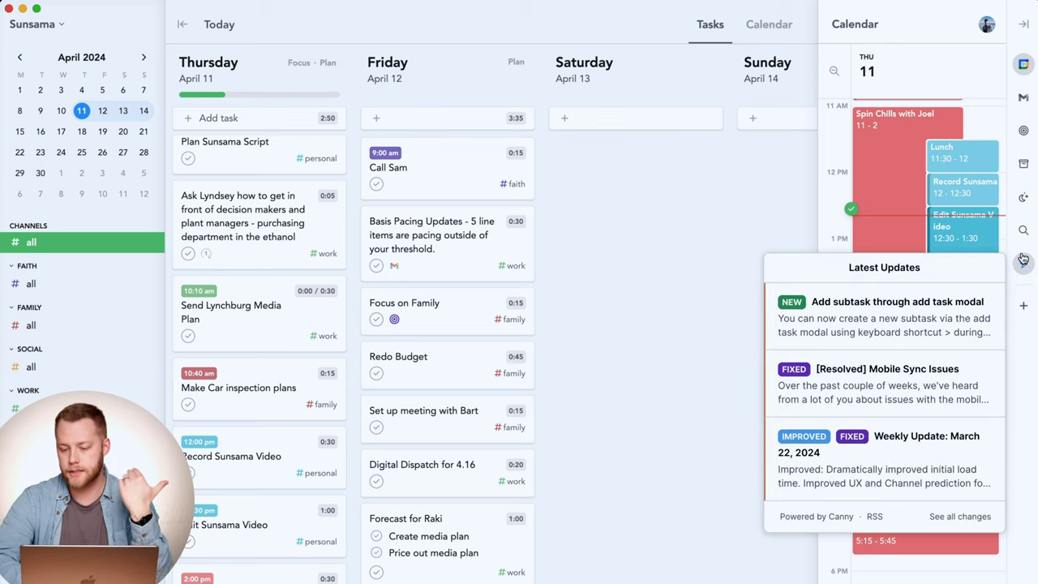
left_click(1024, 258)
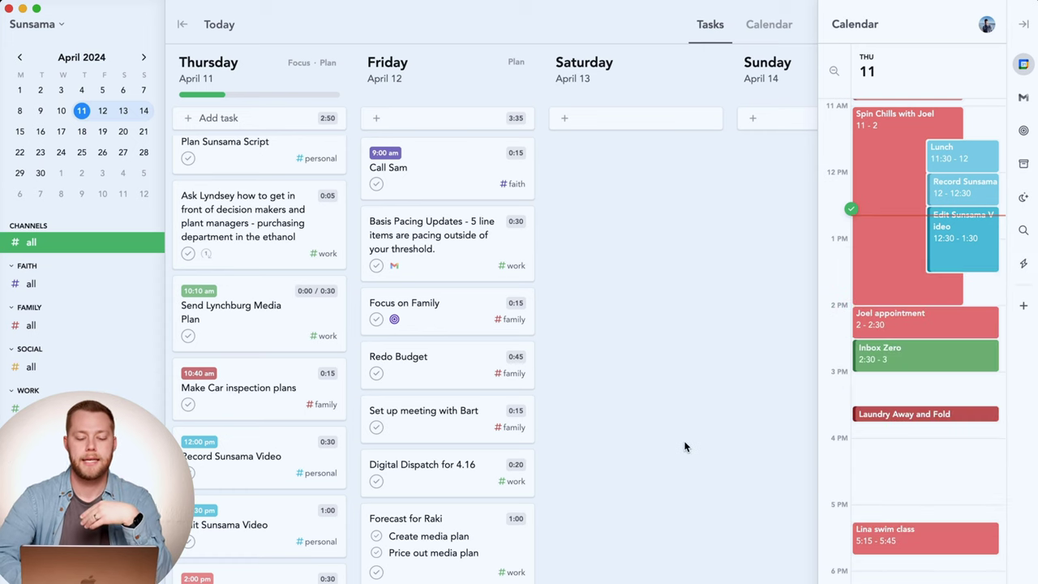